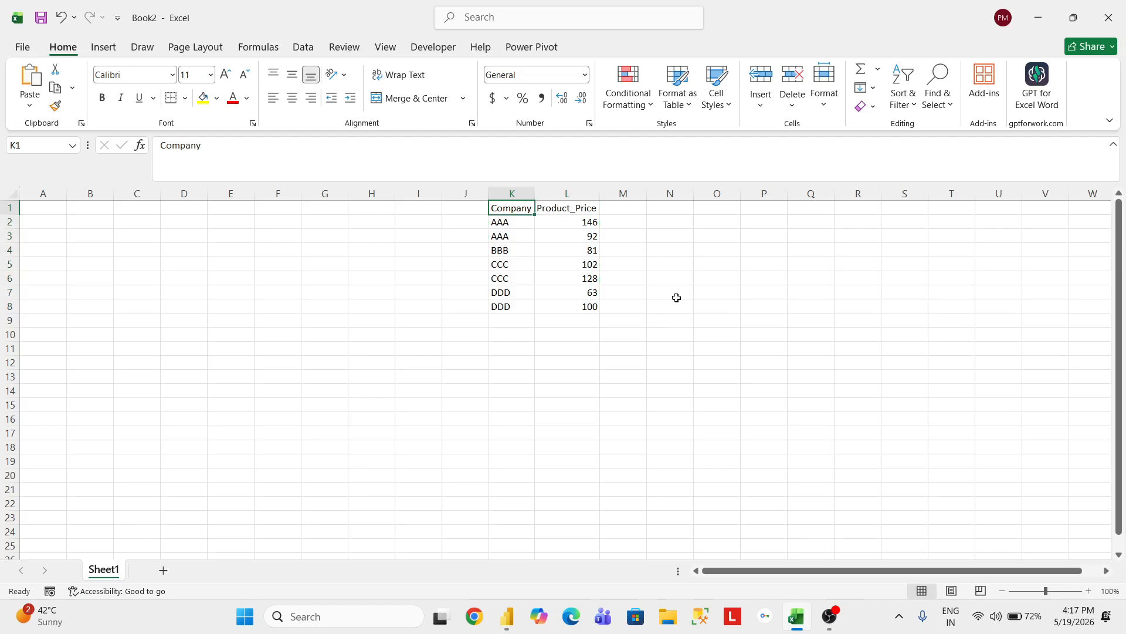
- Examine the Company and Product_Price records in K1:L8, including the repeated rows per company
key("ctrl+shift+Right")
key("Down")
key("Up")
key("ctrl+shift+Right")
key("ctrl+shift+Down")
key("Down")
key("Up")
key("Down")
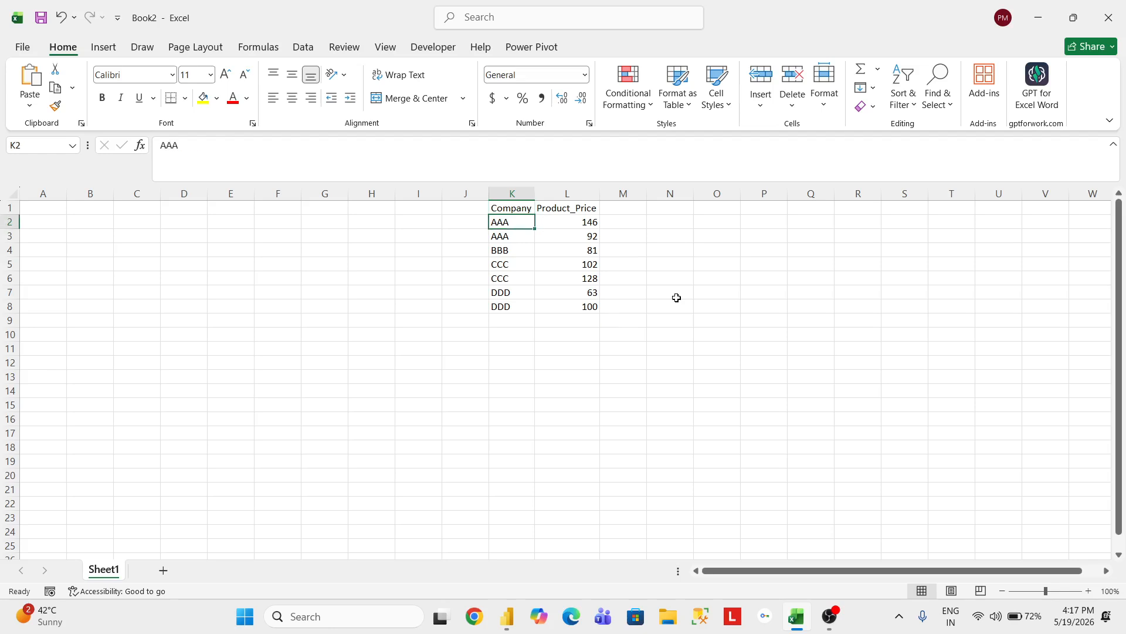
key("shift+Down")
key("shift+Right")
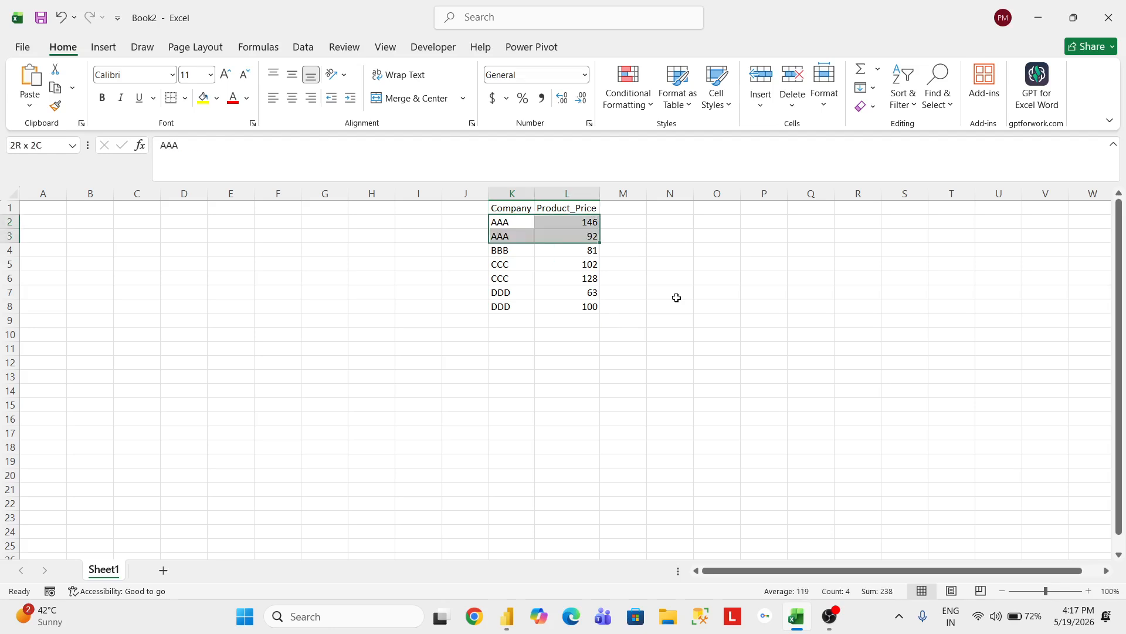
key("Right")
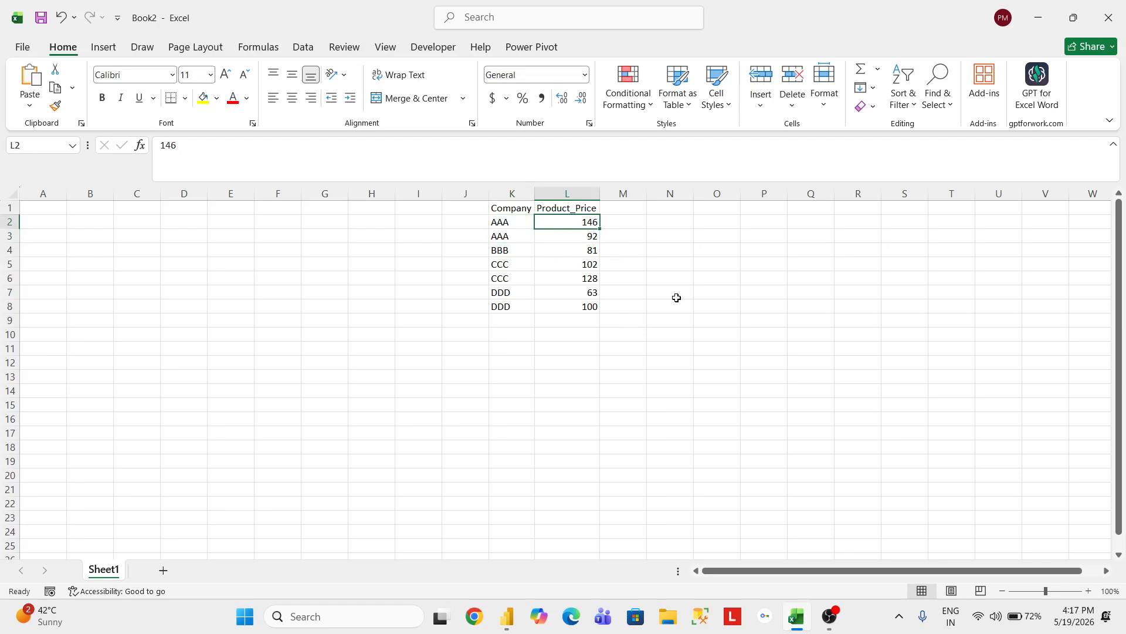
key("Left")
key("Down")
key("Down")
key("Down")
key("Down")
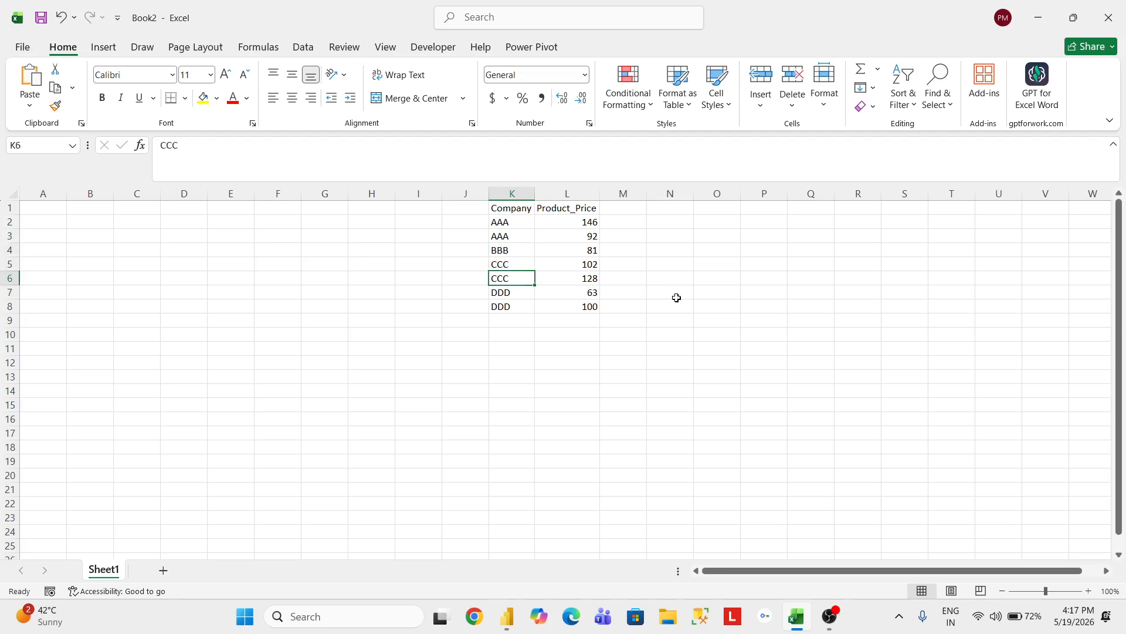
key("Down")
key("ctrl+Up")
key("ctrl+shift+Right")
key("ctrl+shift+Down")
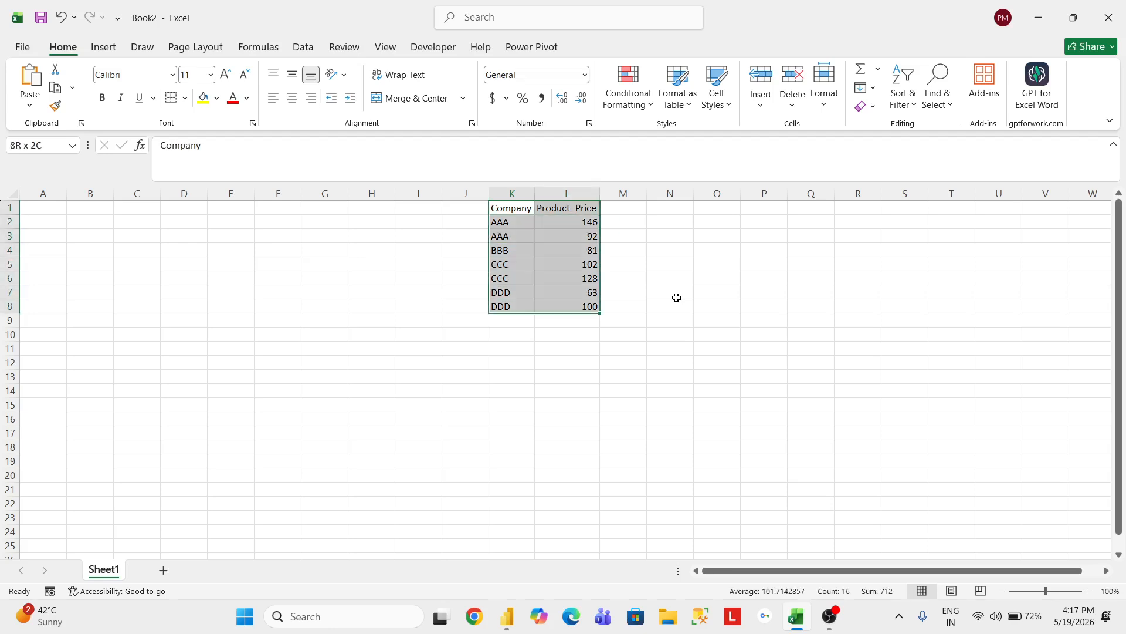
- Close the workbook without saving and return to Power BI Desktop, cancelling the open Create Table dialog
key("alt+F4")
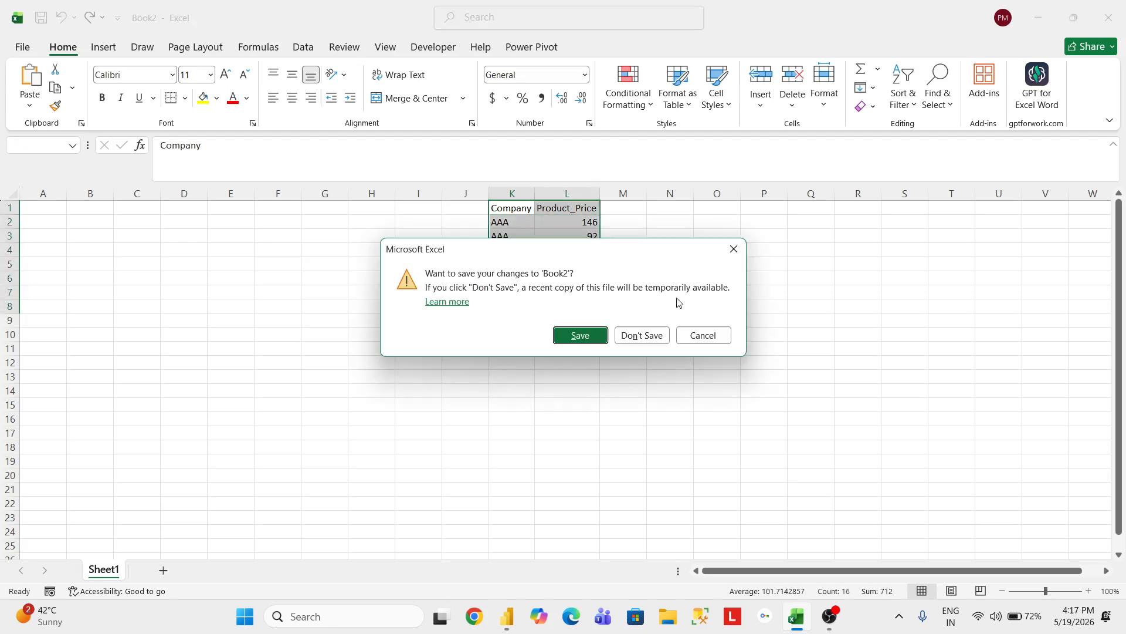
left_click(648, 338)
key("alt+Tab")
key("alt+Tab")
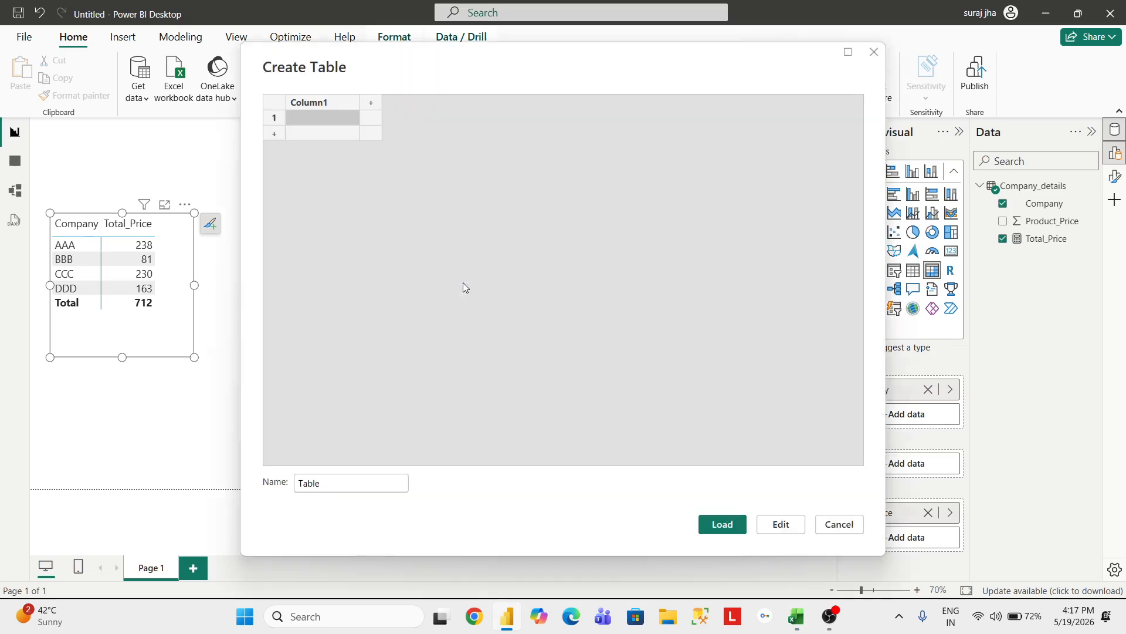
left_click(838, 527)
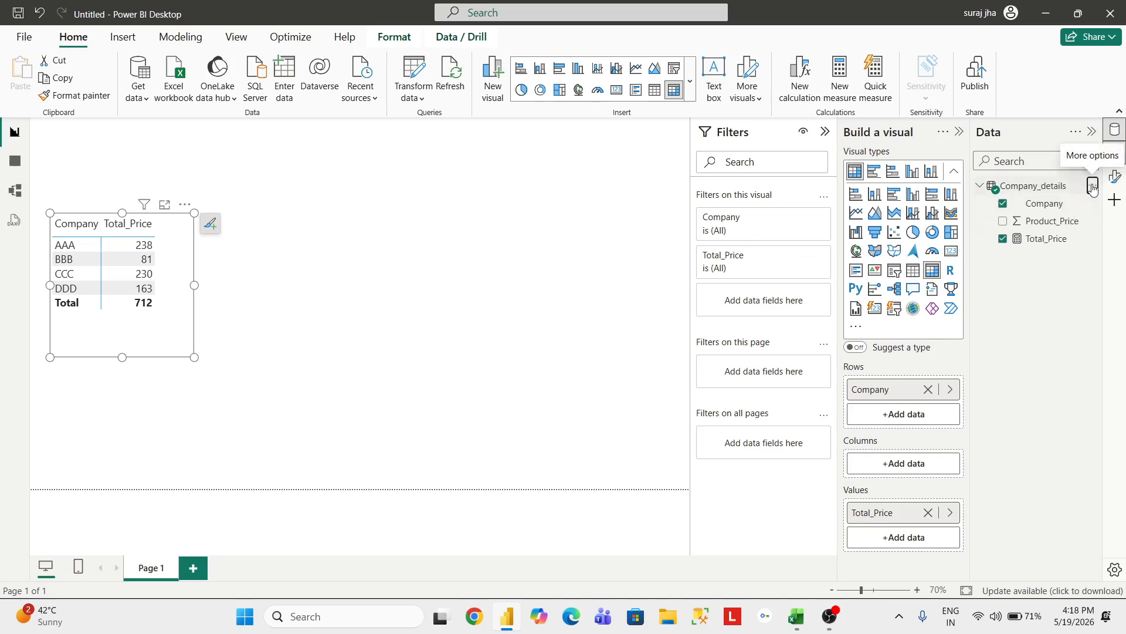
- Create a new measure in the Company_details table named Total_count_Morethen_100 and begin its formula with CALCULATE
left_click(1092, 187)
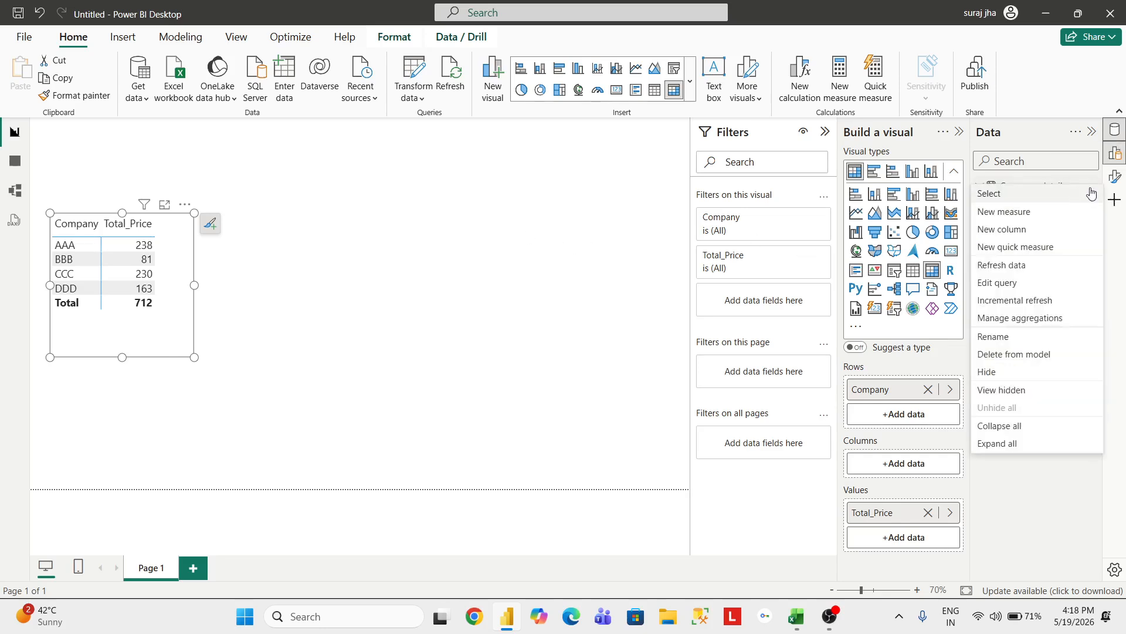
left_click(1032, 213)
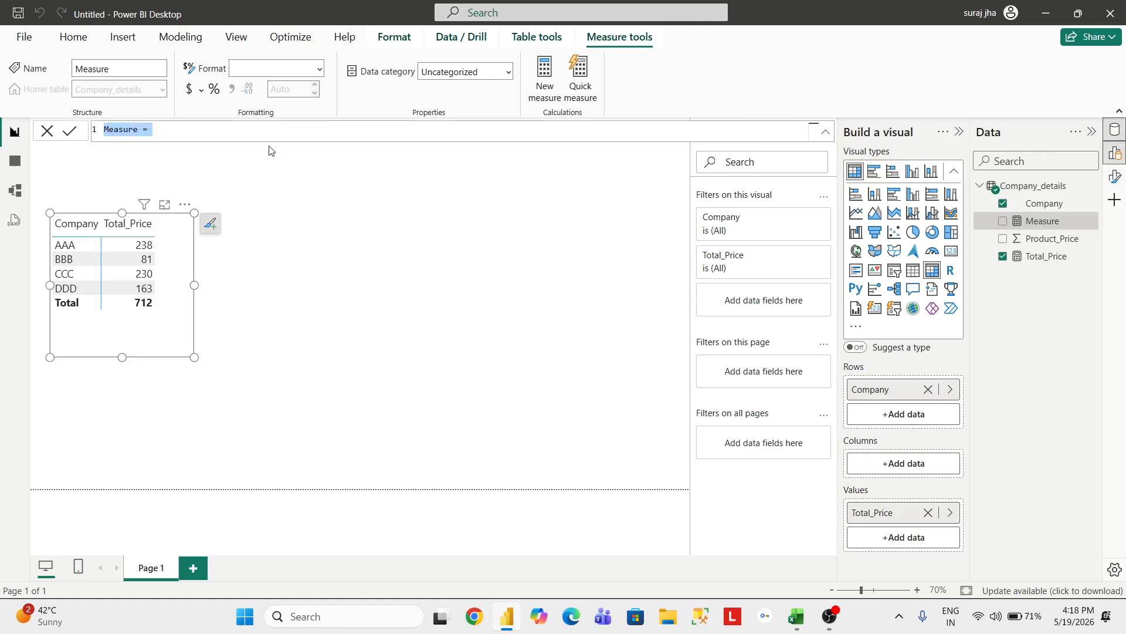
type("Ttoal")
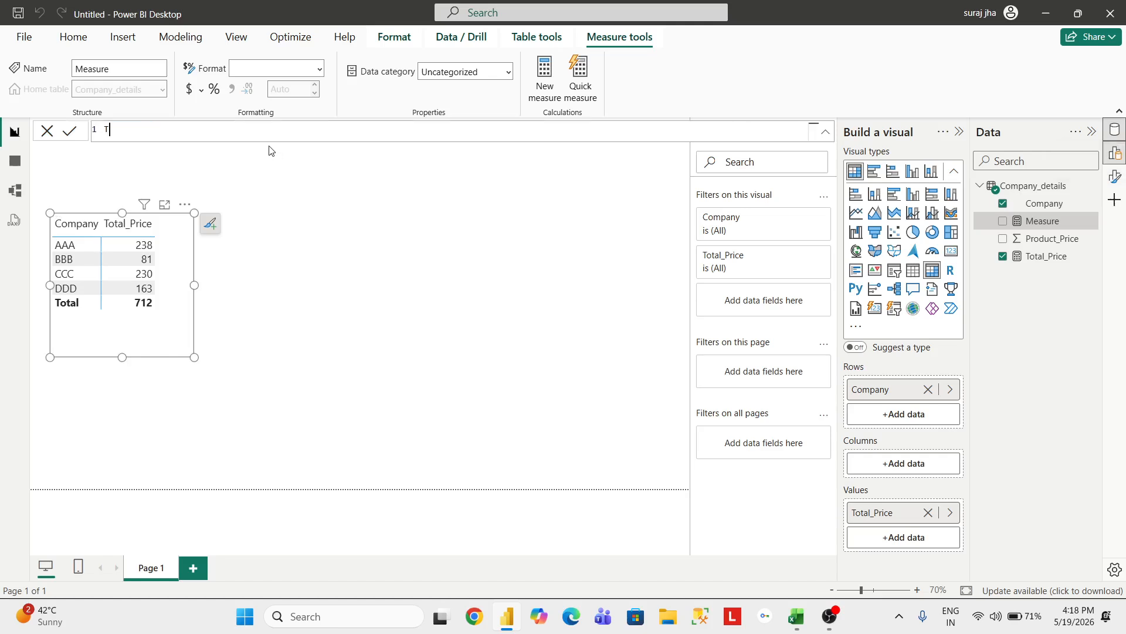
key("BackSpace")
key("BackSpace")
key("BackSpace")
key("BackSpace")
key("BackSpace")
type("Total_count_Morethen_100 = CALCULATE(")
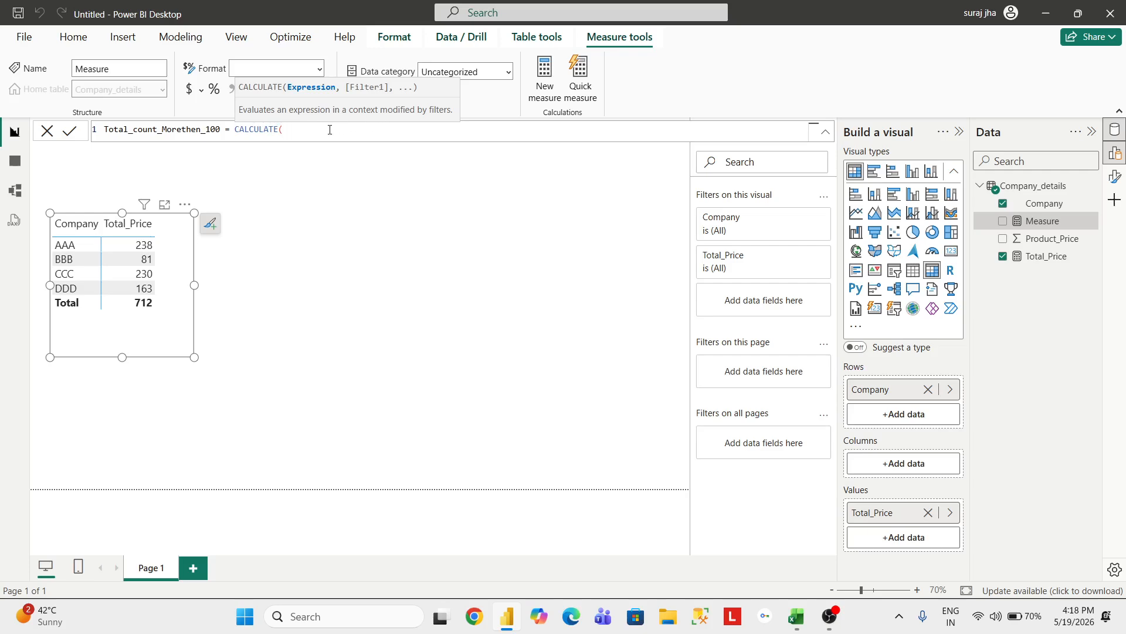
- Enter COUNTROWS(Company_details) as the expression argument of CALCULATE
type("countrow")
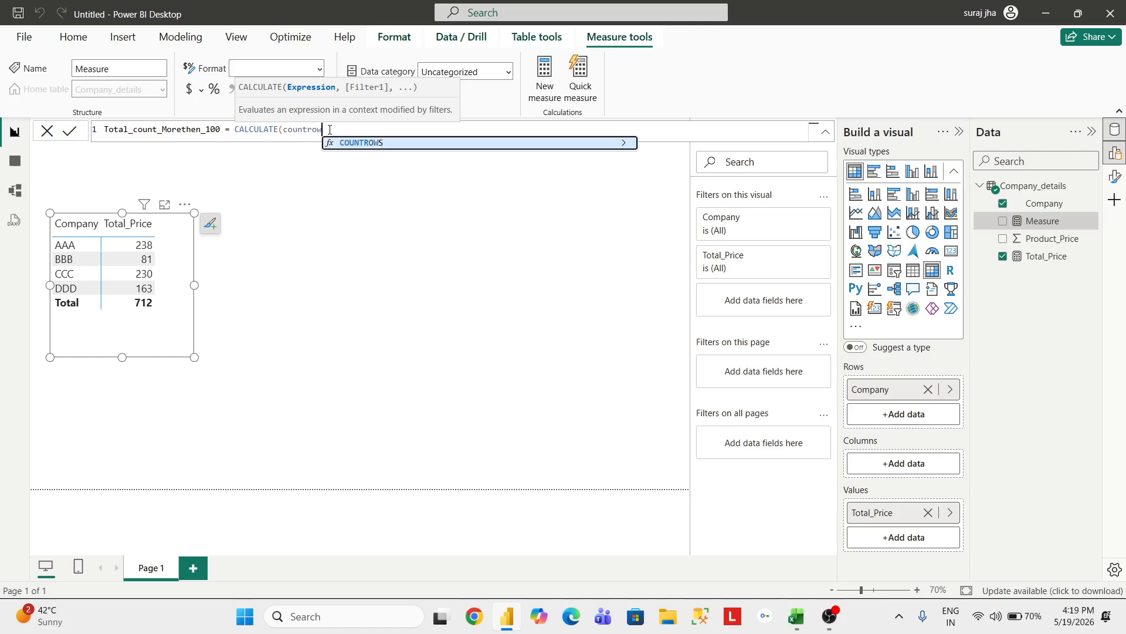
key("Tab")
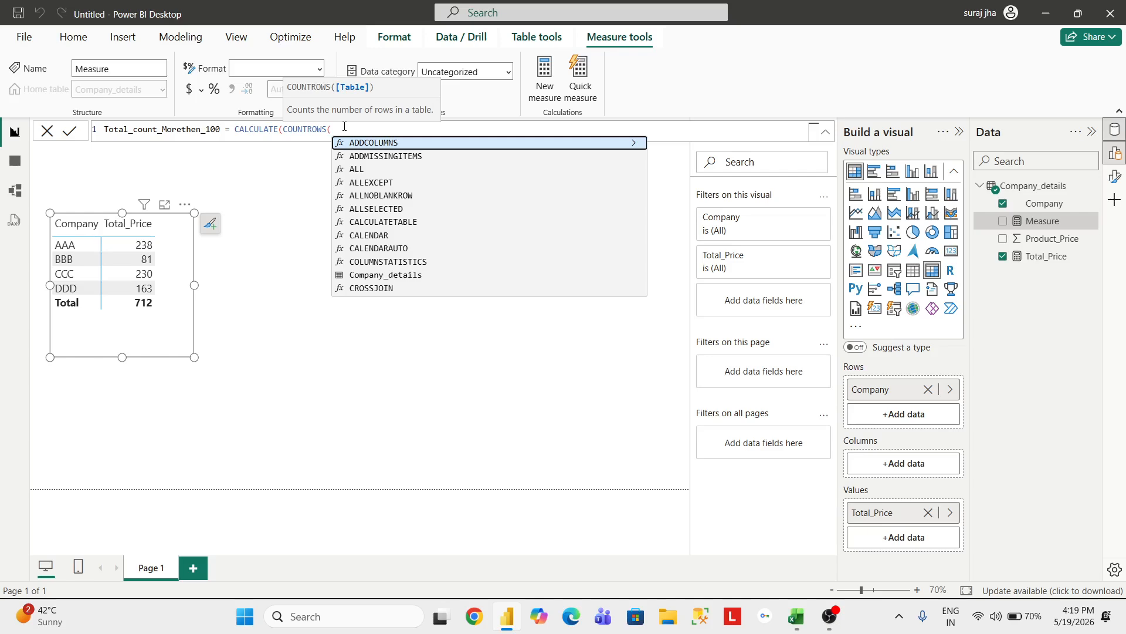
type("Company_details")
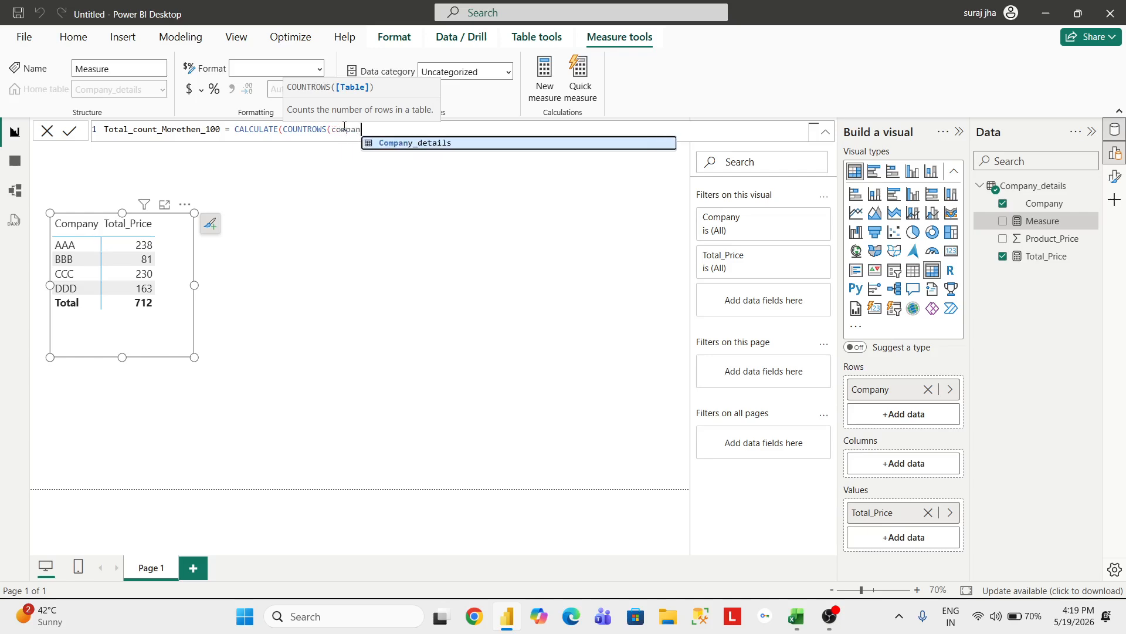
type("),")
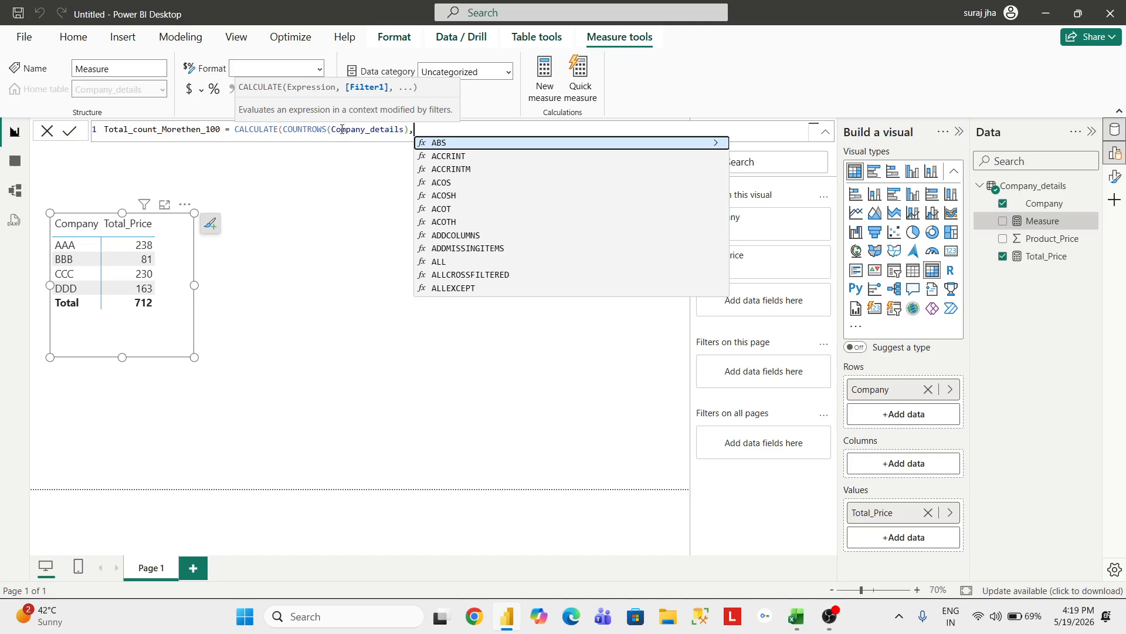
- Try to use [Total_Price]>100 directly as the CALCULATE filter and commit the measure
type("total")
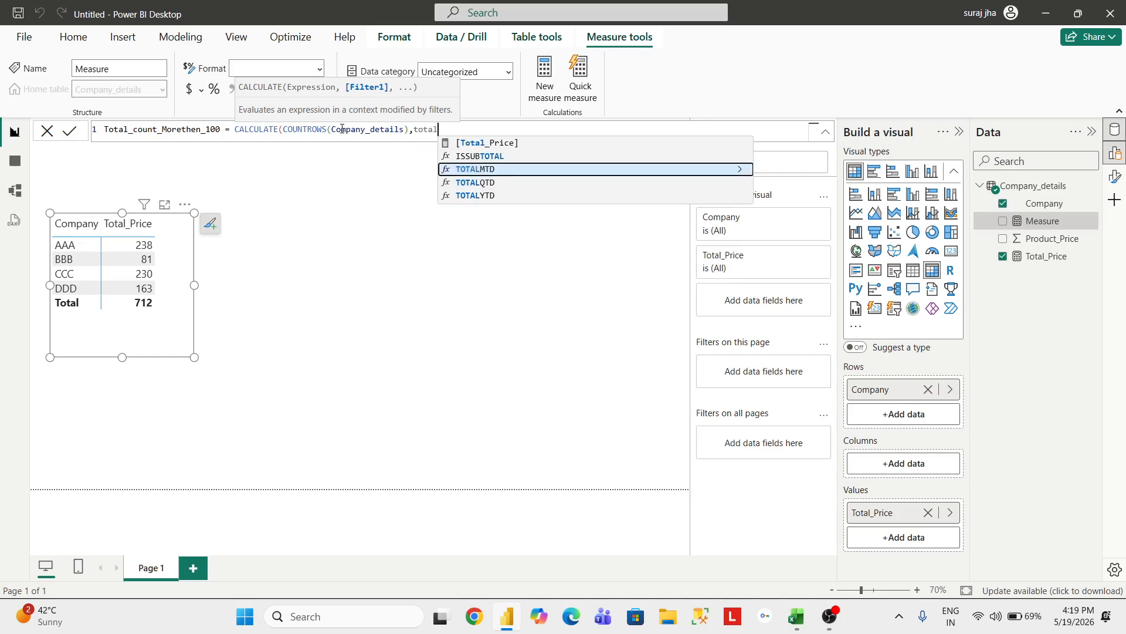
key("Up")
key("Up")
key("Tab")
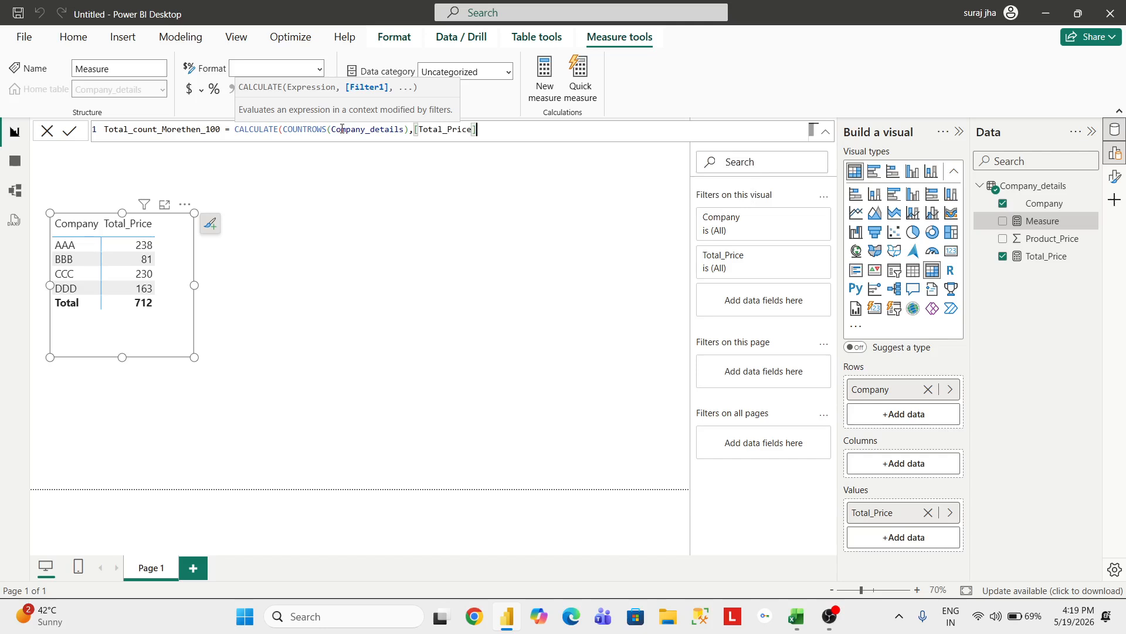
type(">100)")
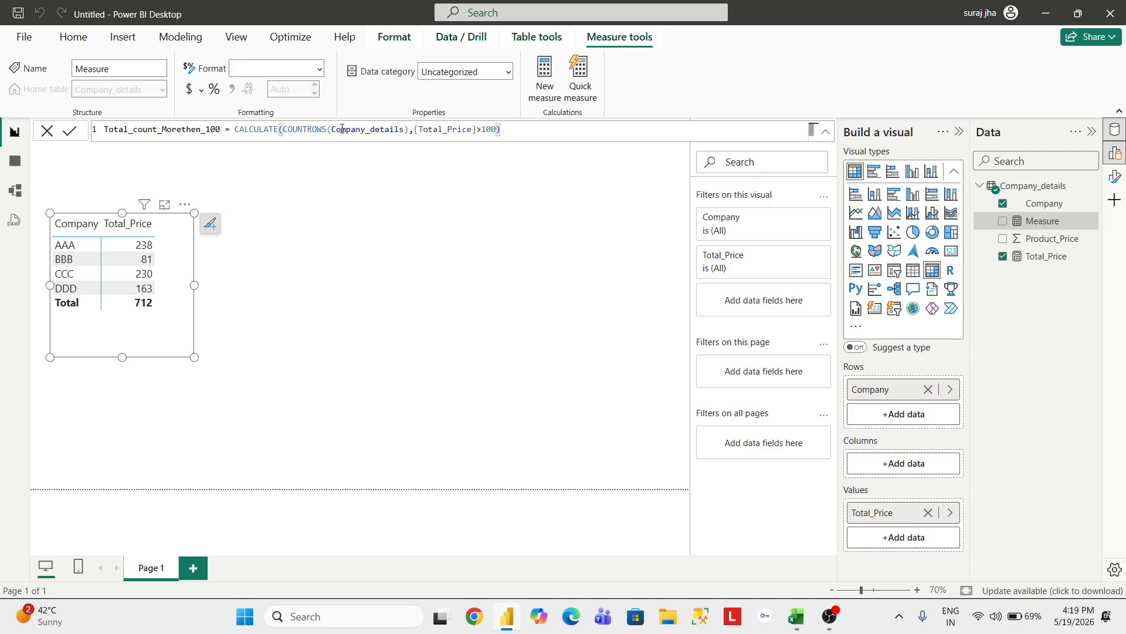
key("Return")
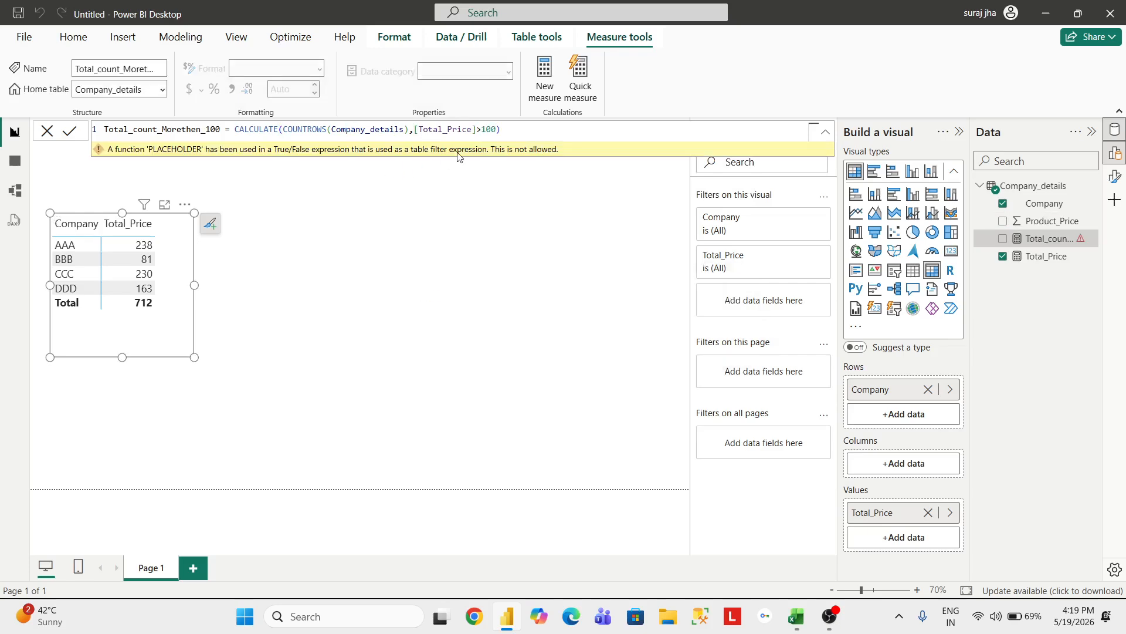
- Remove the direct [Total_Price]>100 condition from the measure, leaving the formula at CALCULATE(COUNTROWS(Company_details),
left_click(511, 130)
key("BackSpace")
key("BackSpace")
key("BackSpace")
key("BackSpace")
key("BackSpace")
key("BackSpace")
key("BackSpace")
key("BackSpace")
key("BackSpace")
key("BackSpace")
key("BackSpace")
key("BackSpace")
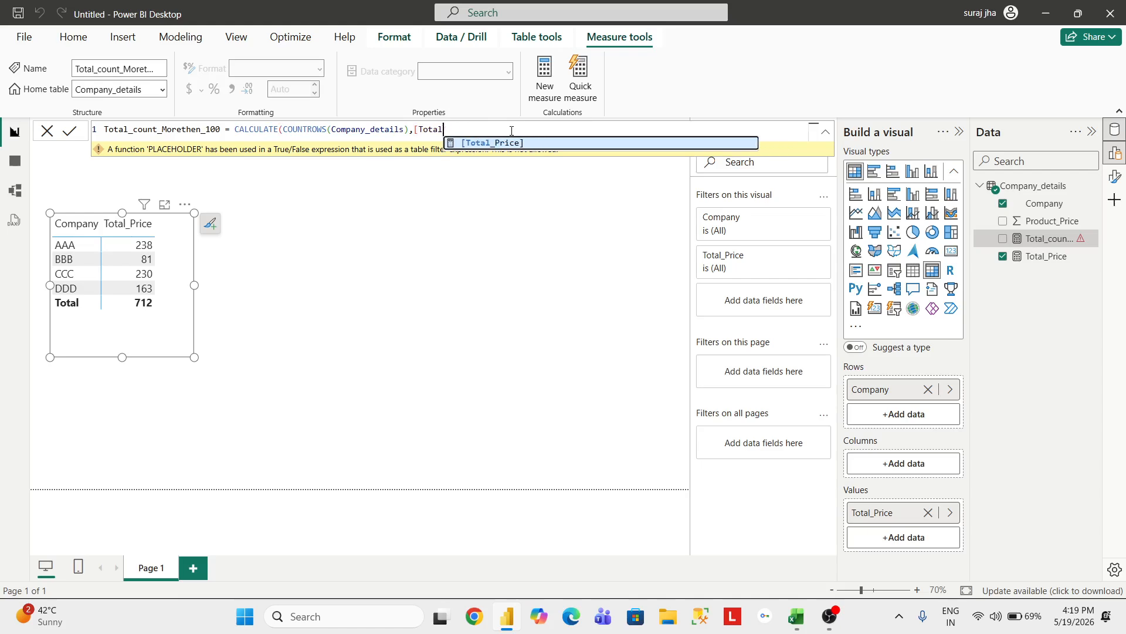
key("BackSpace")
key("BackSpace")
key("BackSpace")
key("BackSpace")
key("BackSpace")
key("BackSpace")
key("BackSpace")
key("BackSpace")
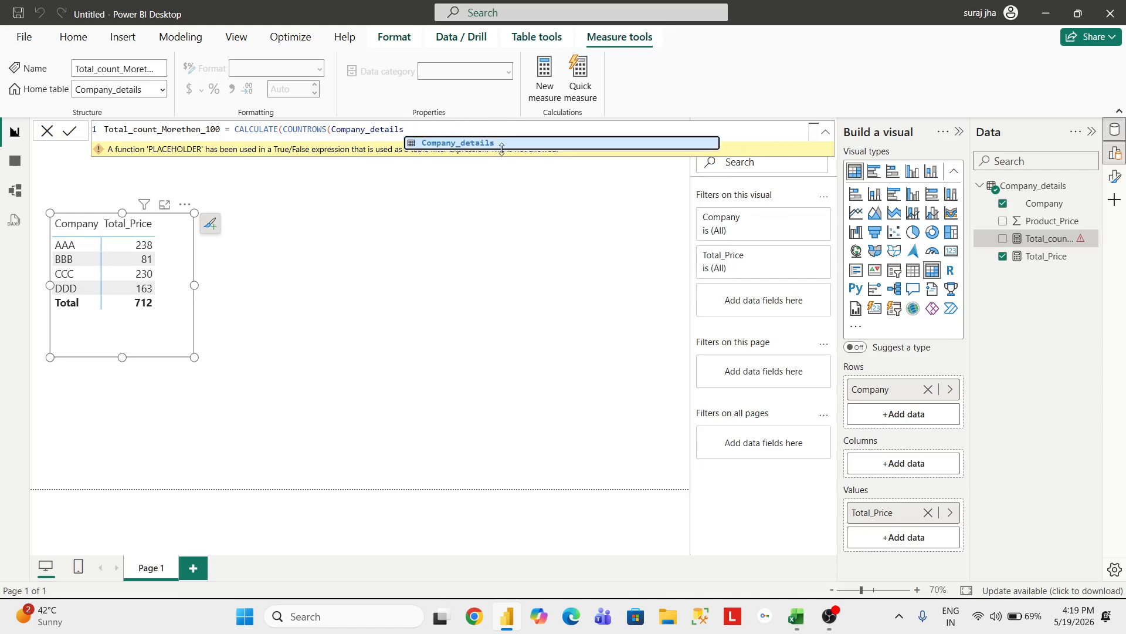
type("),")
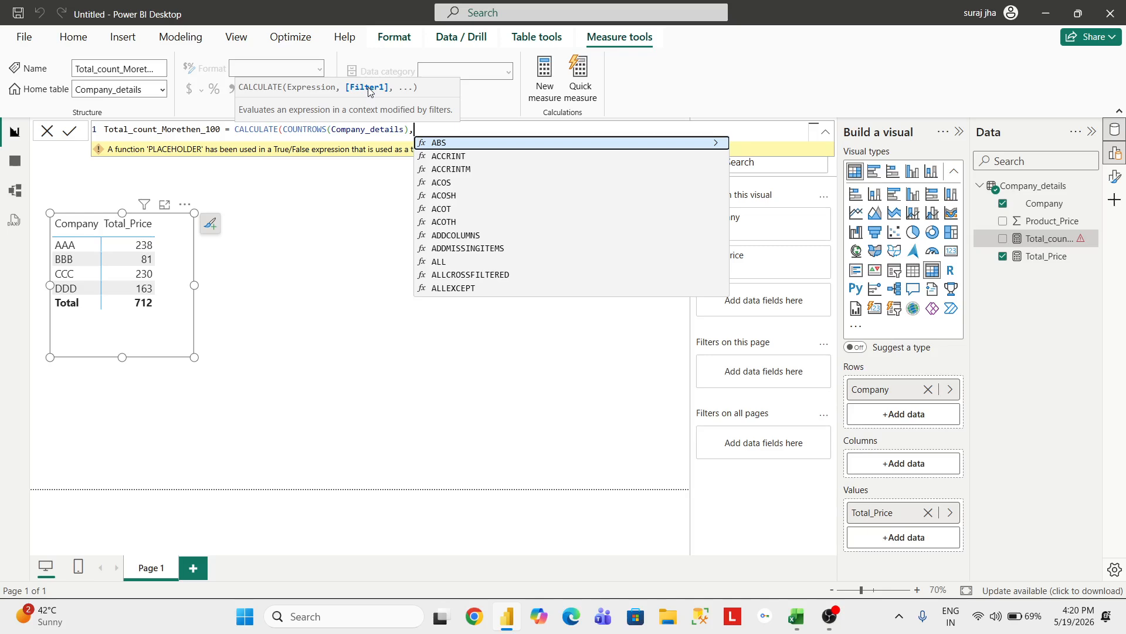
- Add a FILTER function over the Company_details table as the filter argument of CALCULATE
type("filter")
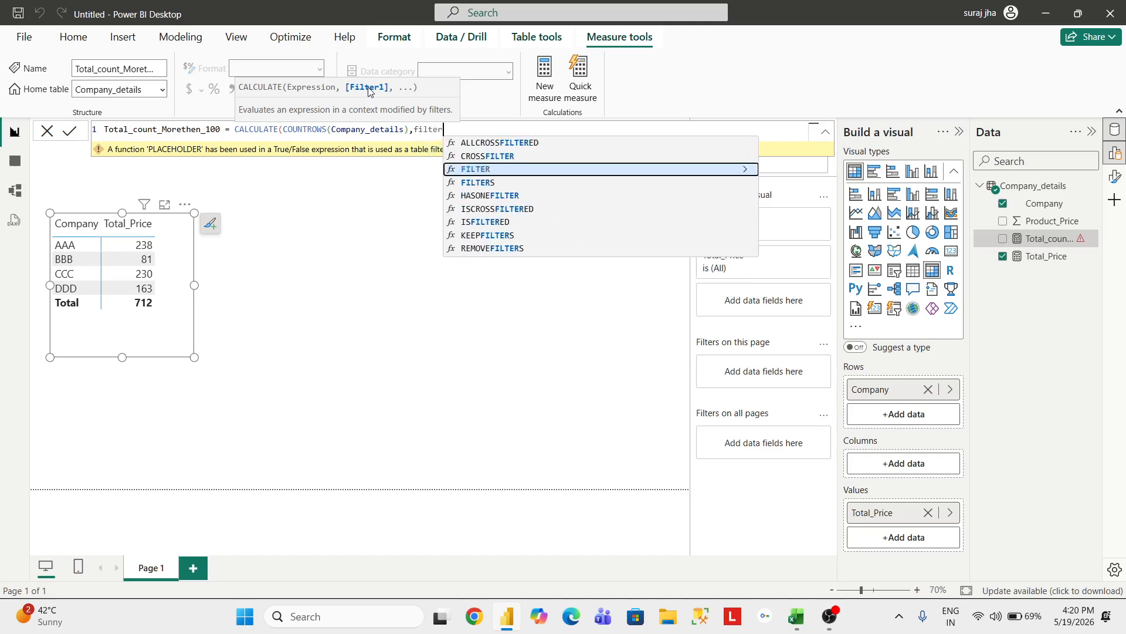
key("Tab")
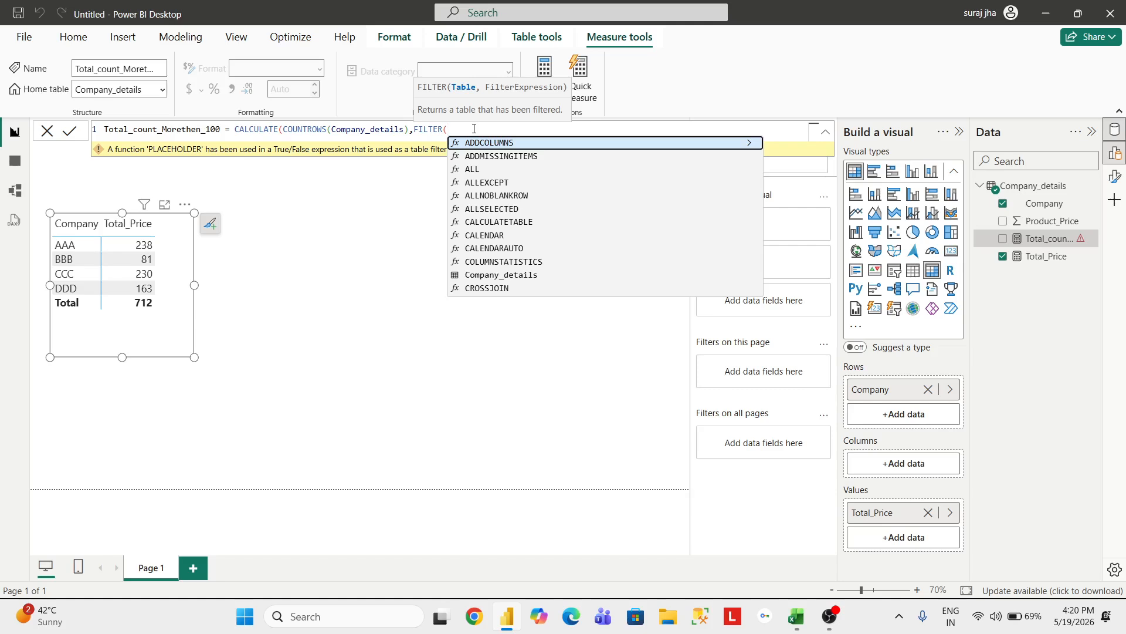
type("Company_")
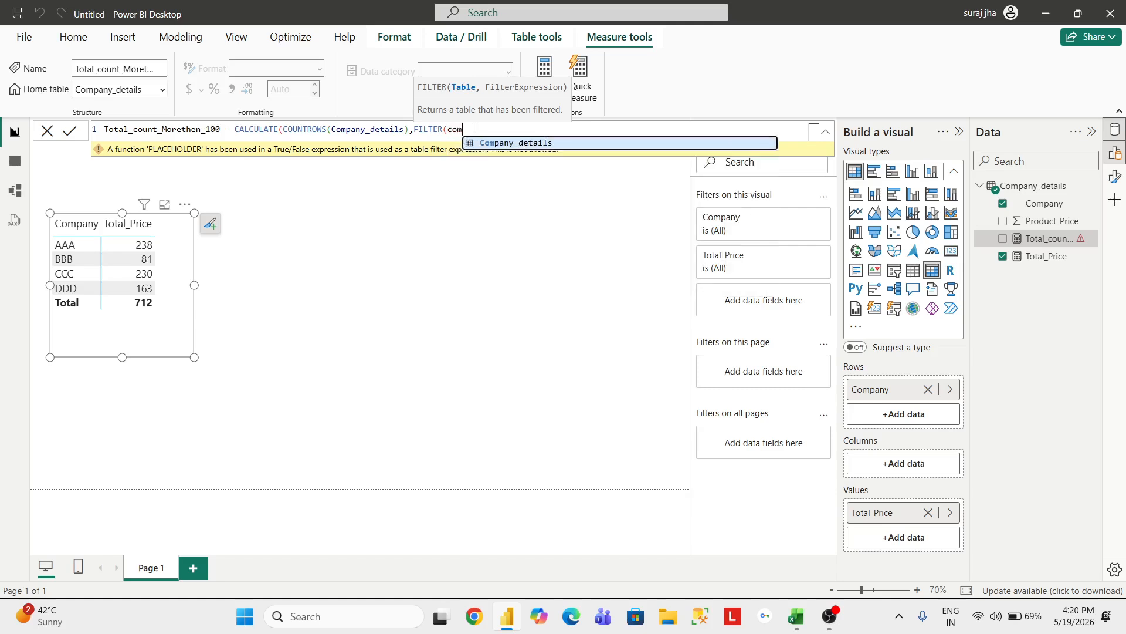
key("Tab")
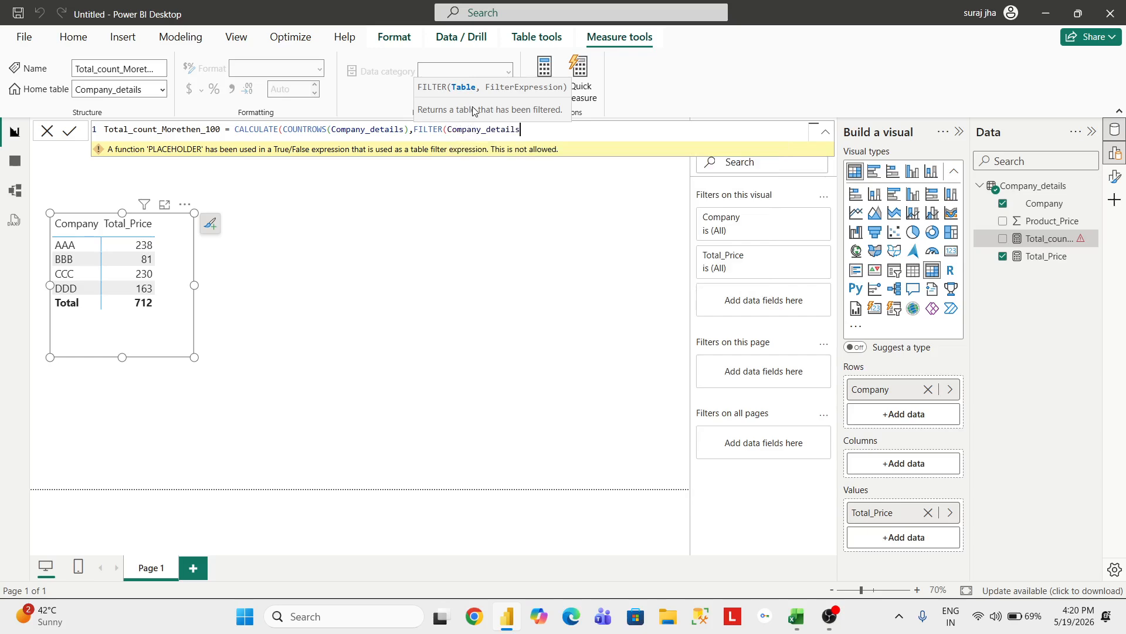
type(",")
- Set the FILTER condition to [Total_Price]>100, close both functions and commit the measure
type("total")
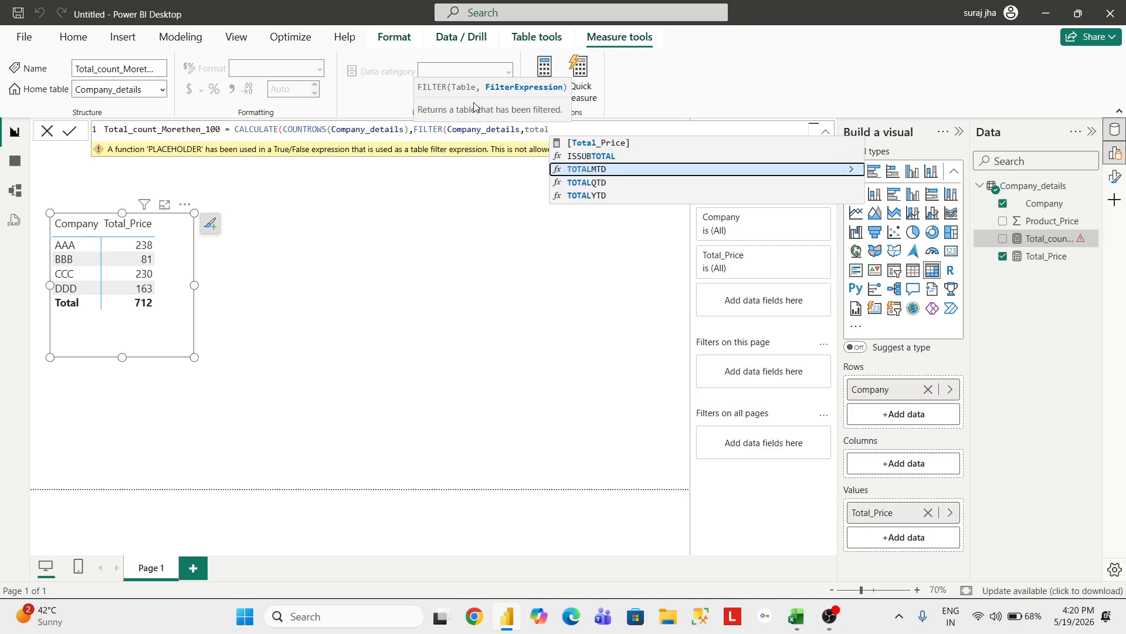
key("Up")
key("Up")
key("Tab")
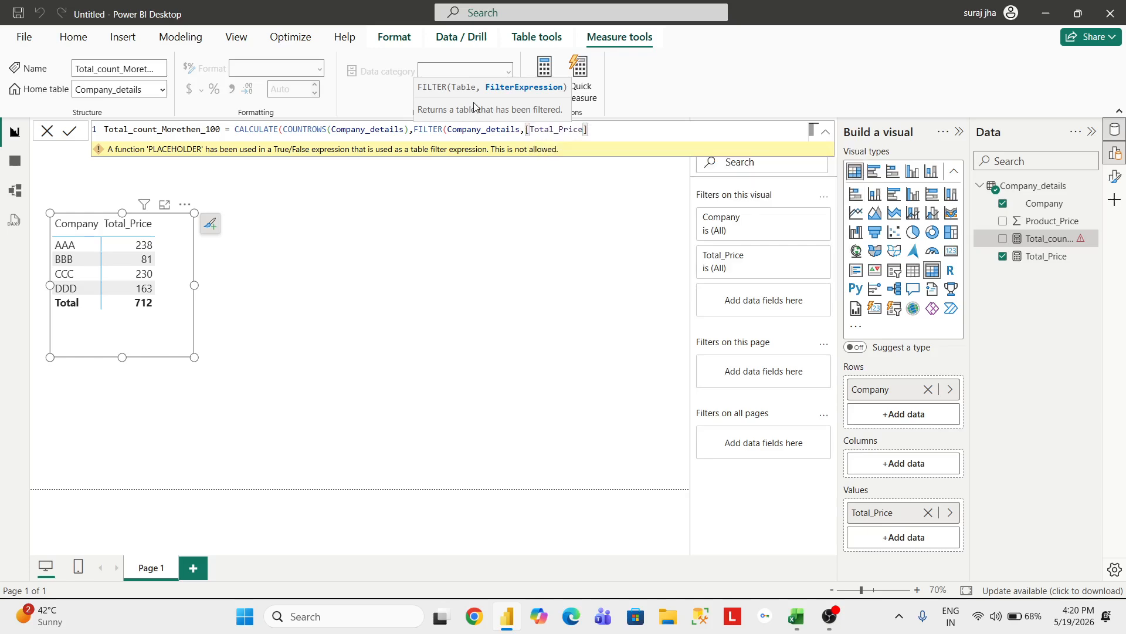
type(">100)")
key("Return")
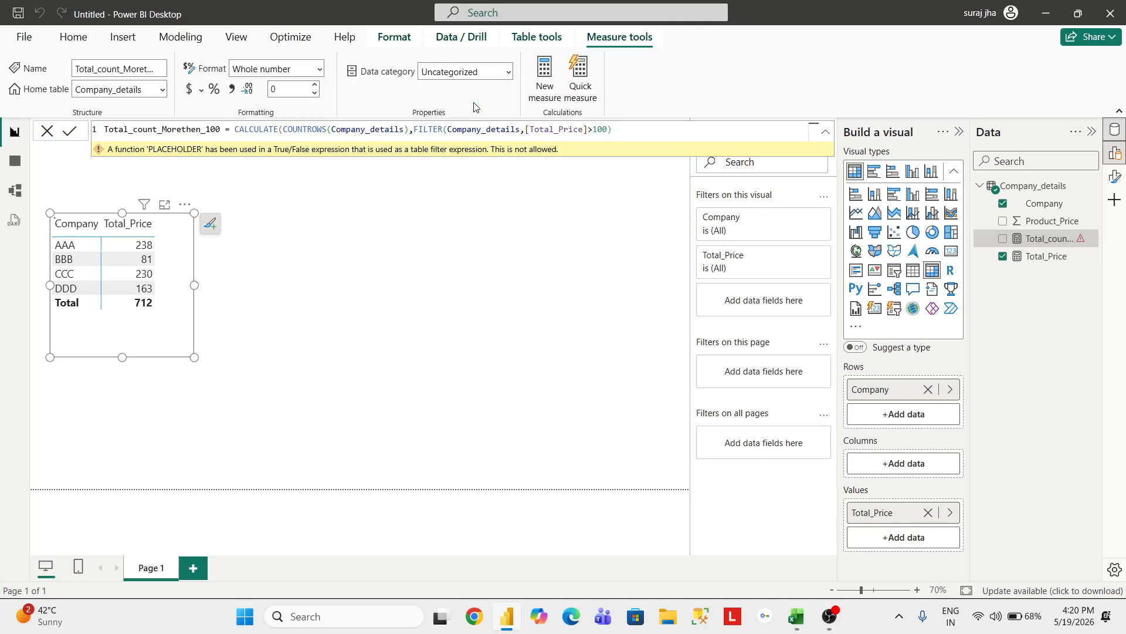
type(")")
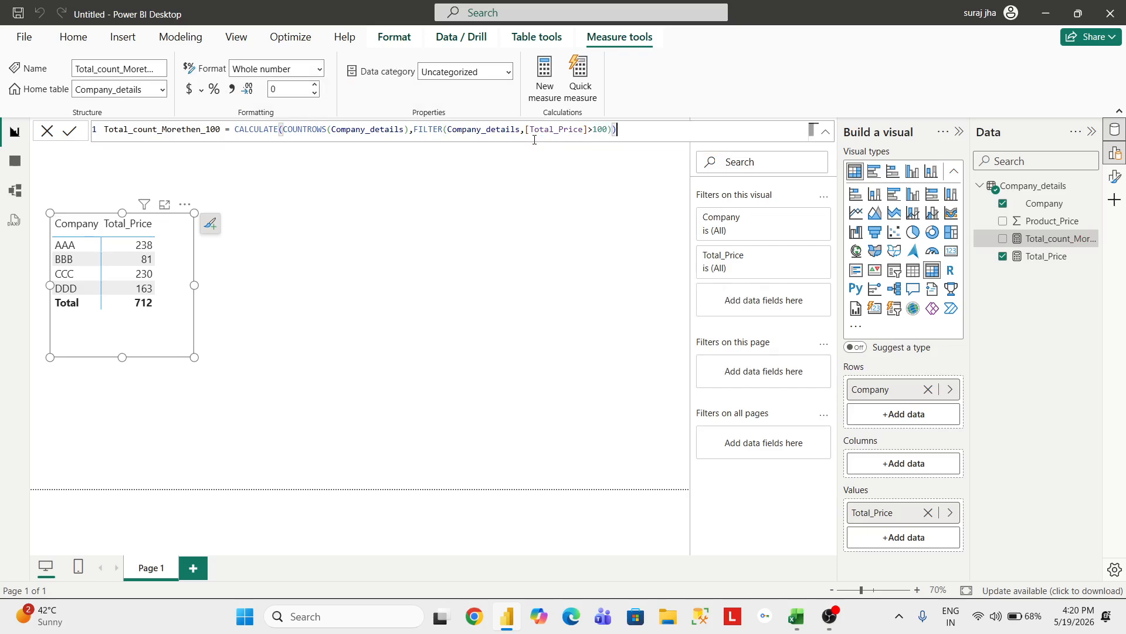
- Add a card visual to the report page and place it in the empty area to the right of the company matrix
left_click(503, 269)
left_click(951, 251)
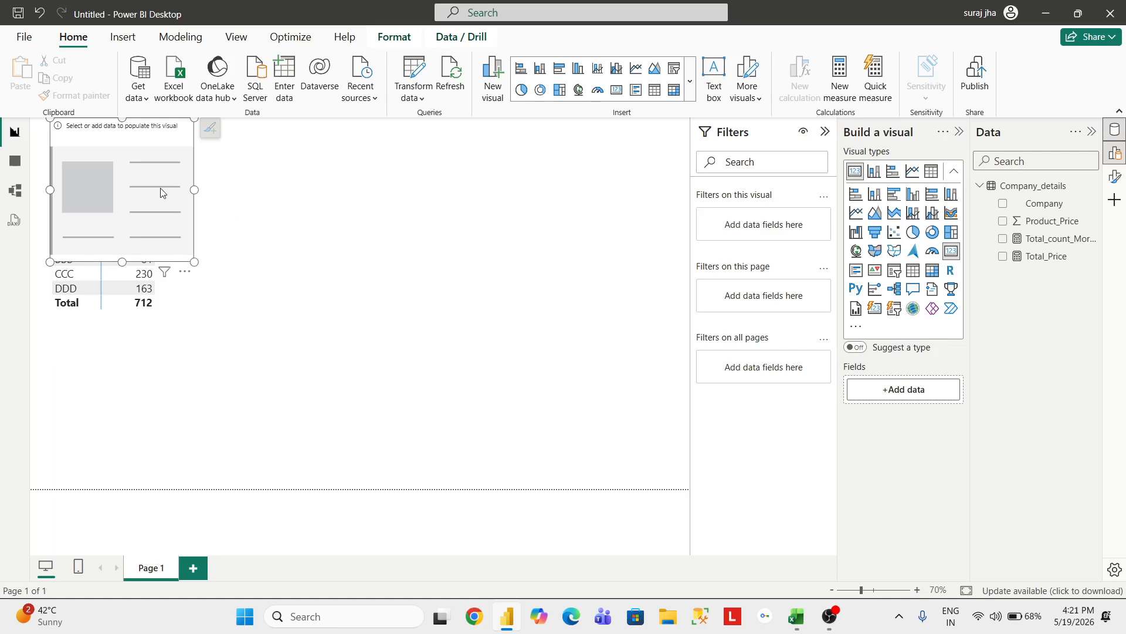
key("Delete")
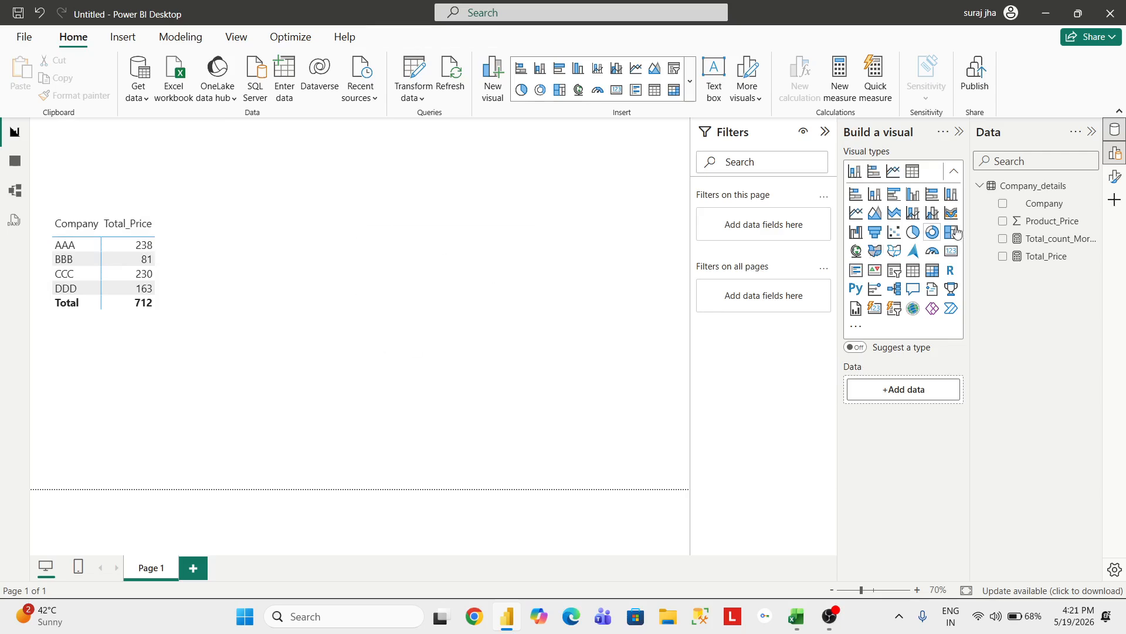
left_click(951, 251)
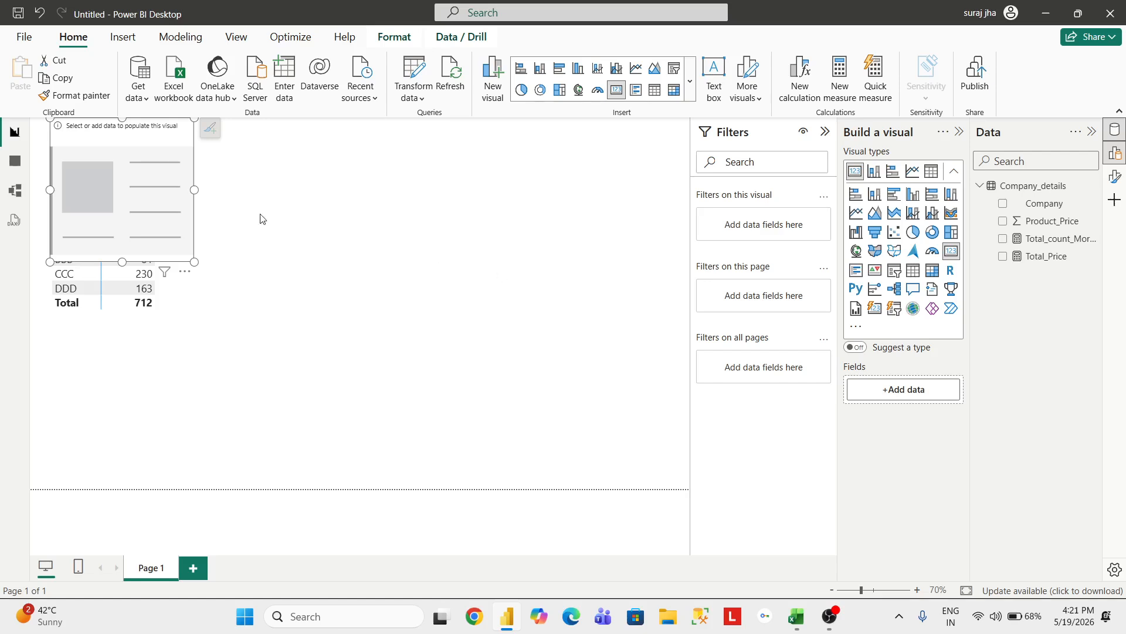
left_click_drag(151, 161, 447, 275)
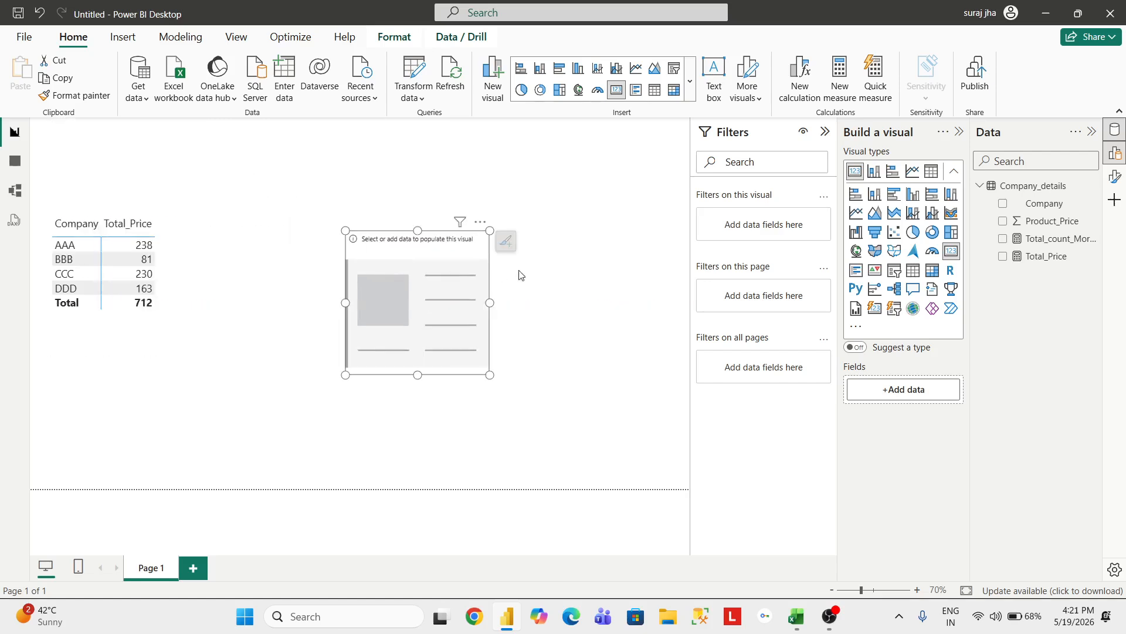
- Show the Total_count_Morethen_100 measure in the card and resize the card wider and shorter so its full label fits
left_click(1003, 239)
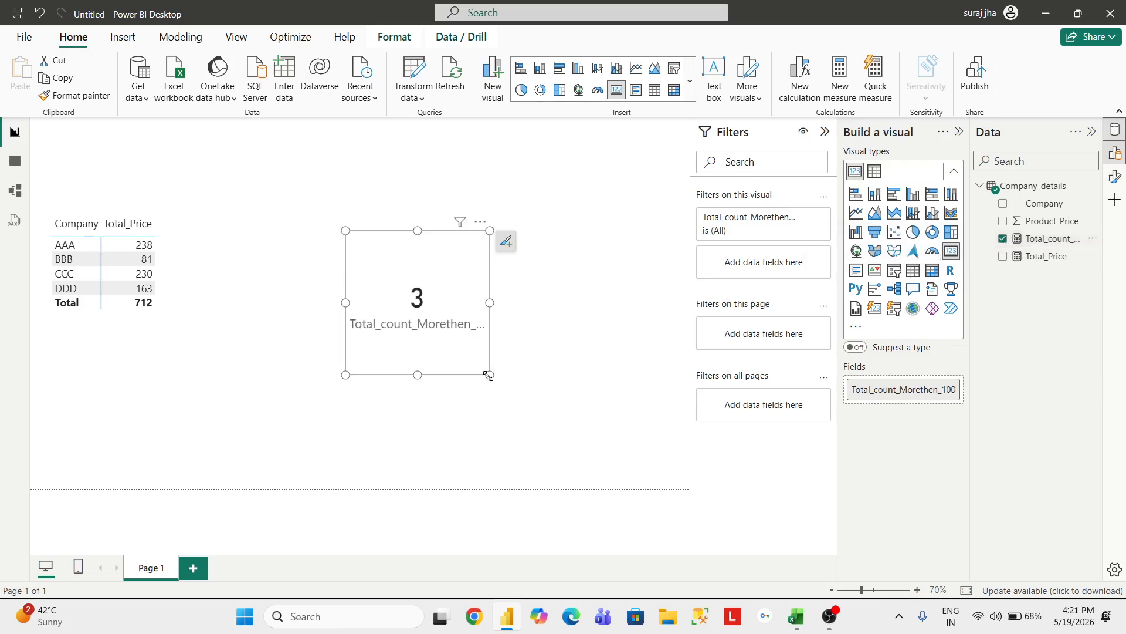
left_click_drag(490, 374, 564, 324)
right_click(564, 327)
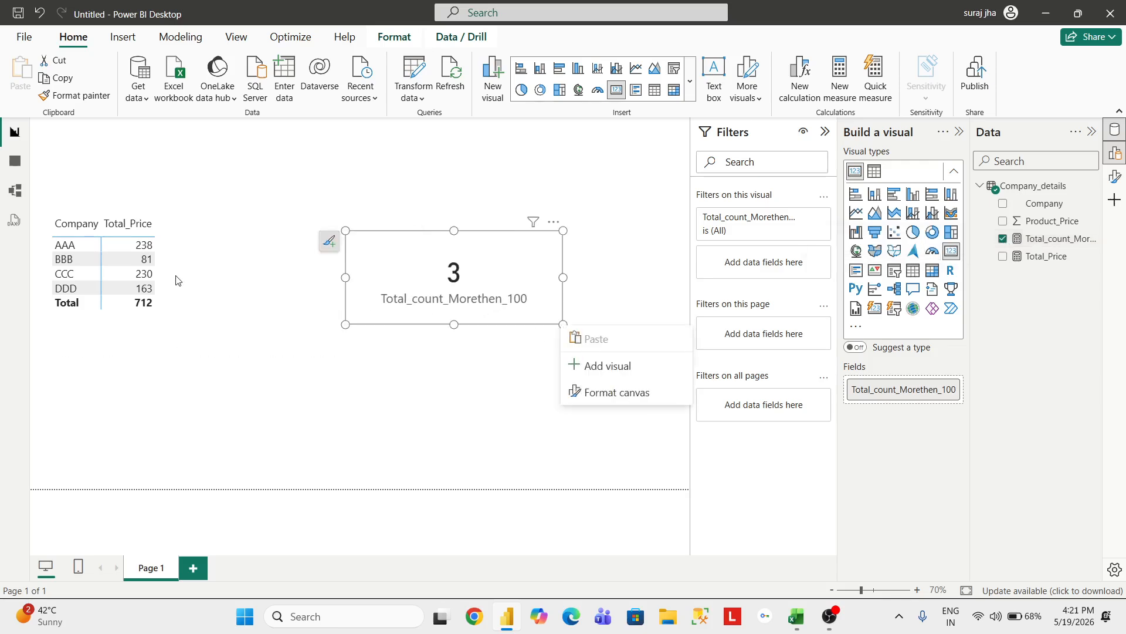
left_click(176, 258)
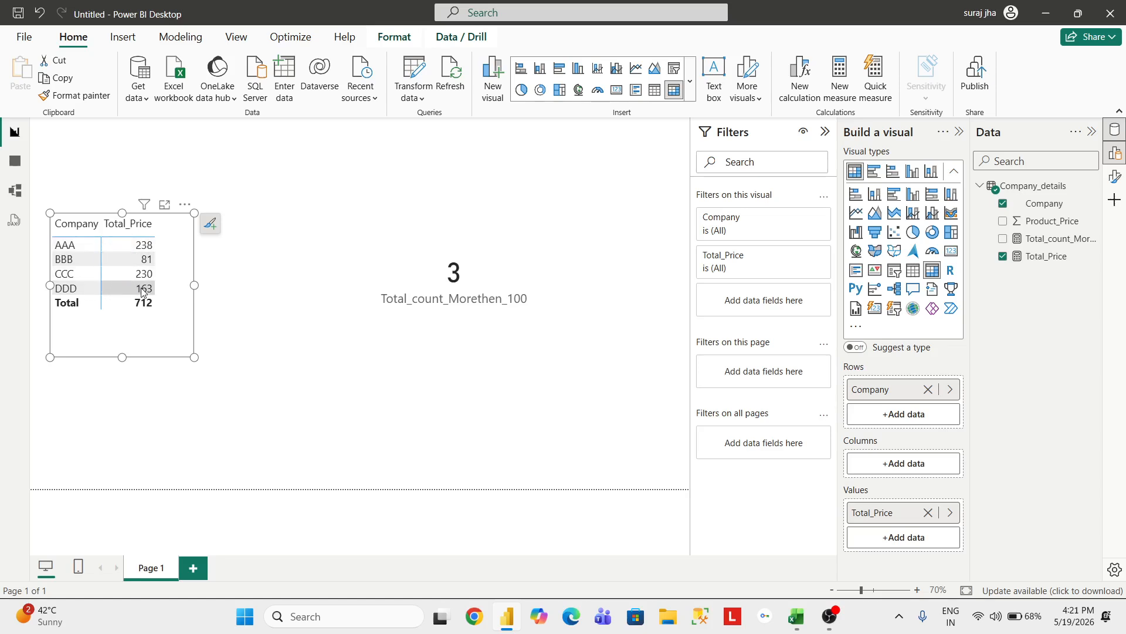
left_click(435, 285)
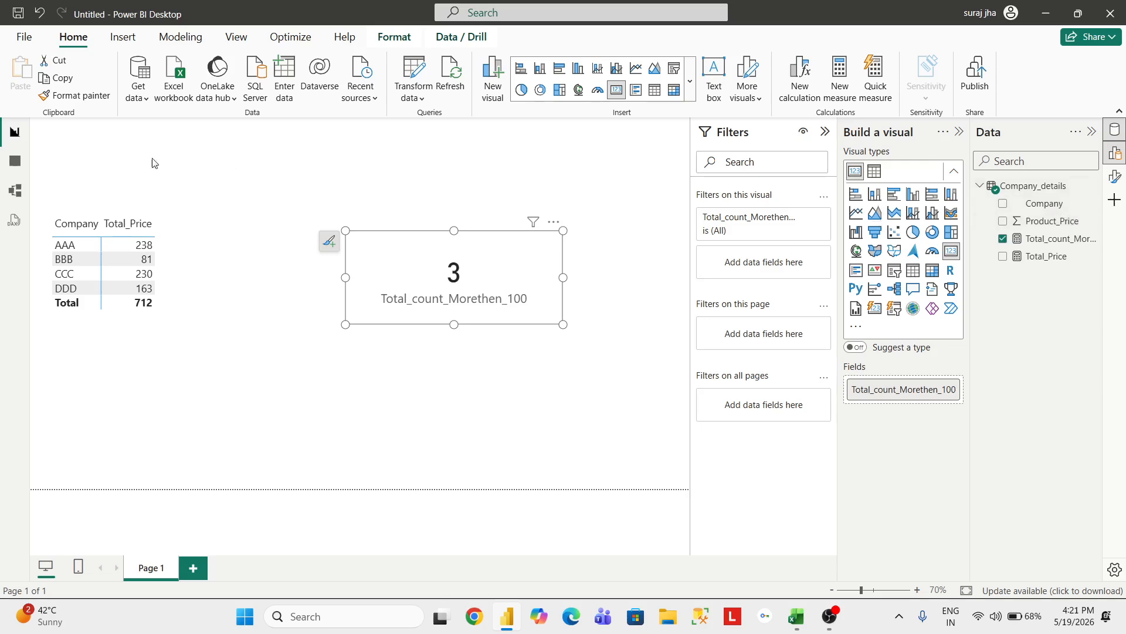
- Open the Company_details query in the Power Query Editor and bring up its manually entered source table for editing
left_click(420, 95)
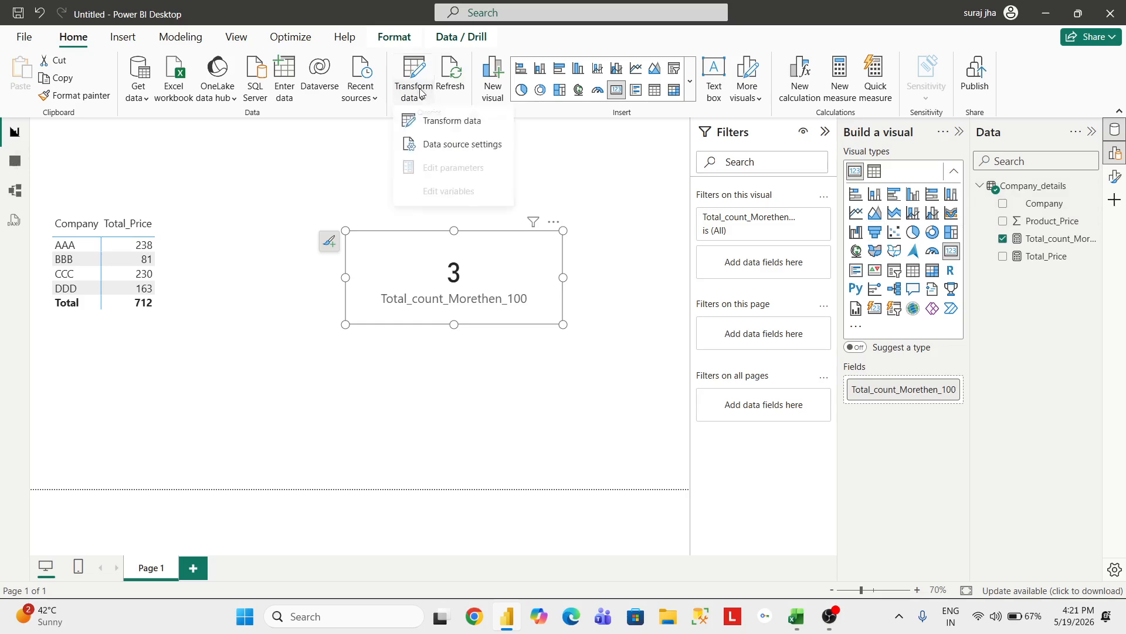
left_click(434, 125)
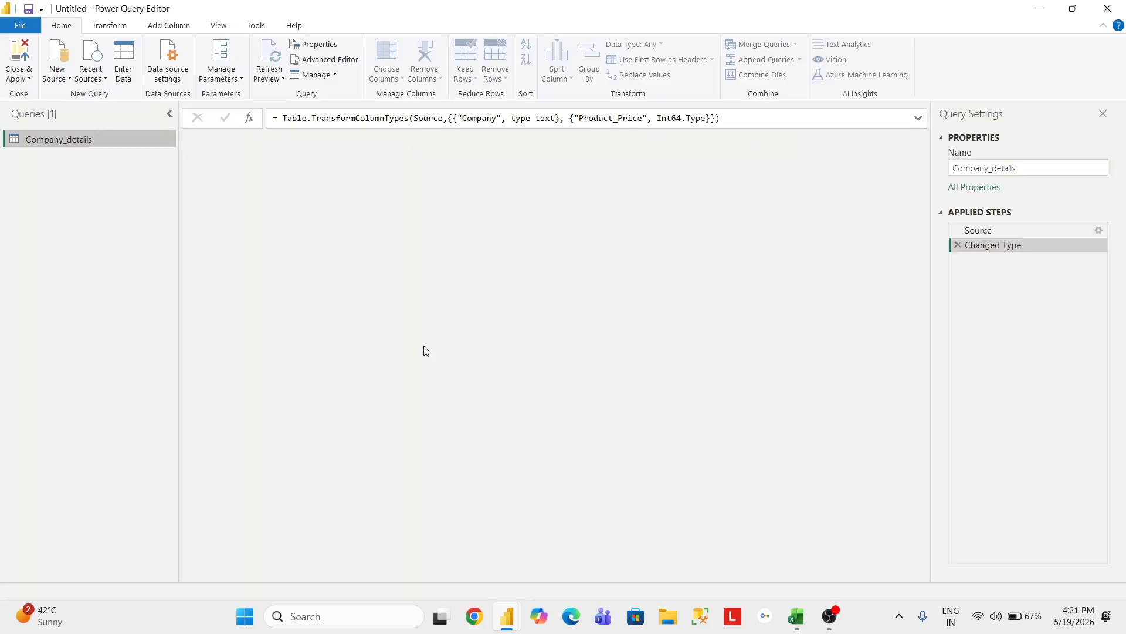
left_click(1099, 230)
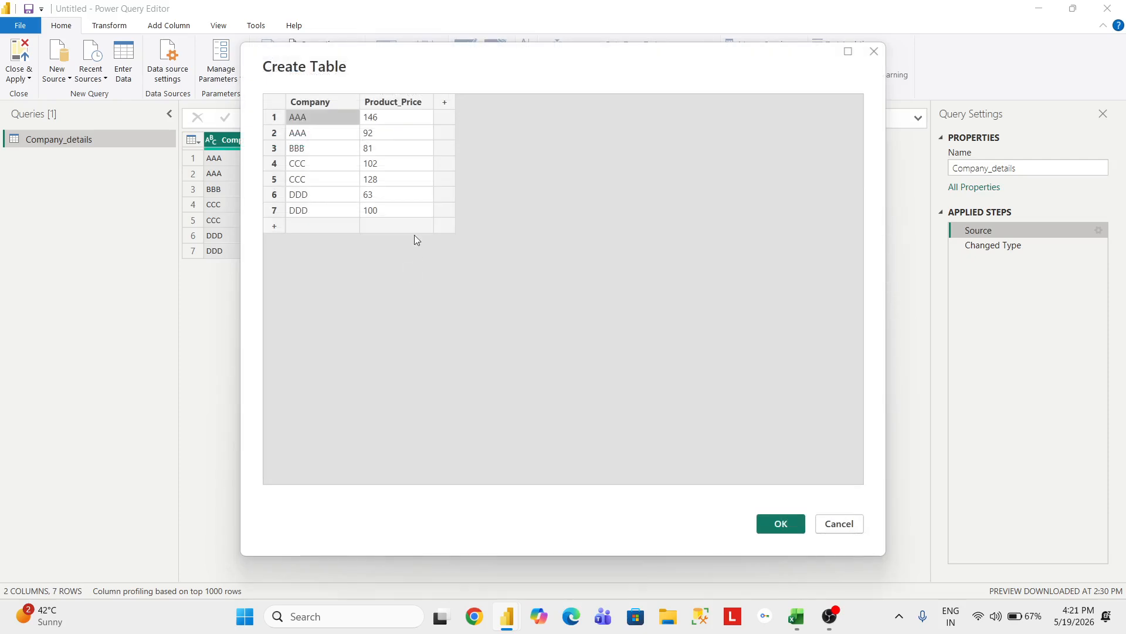
- Set the Product_Price of the two AAA rows to 15 and 10 and accept the edited source table
left_click(385, 117)
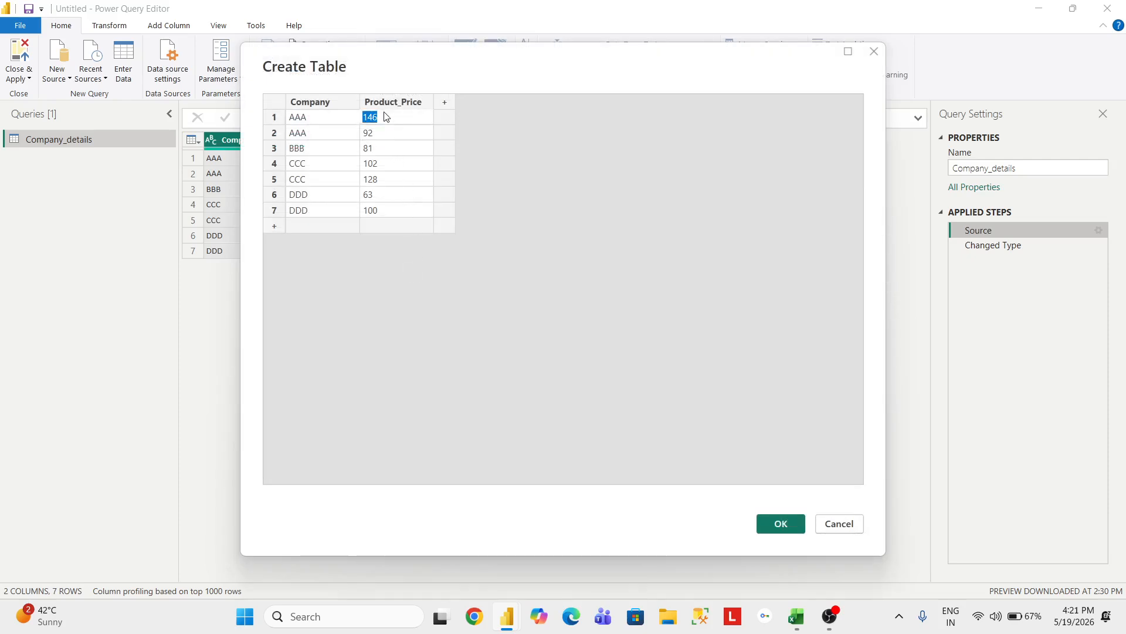
type("15")
key("Return")
left_click(387, 134)
type("10")
key("Return")
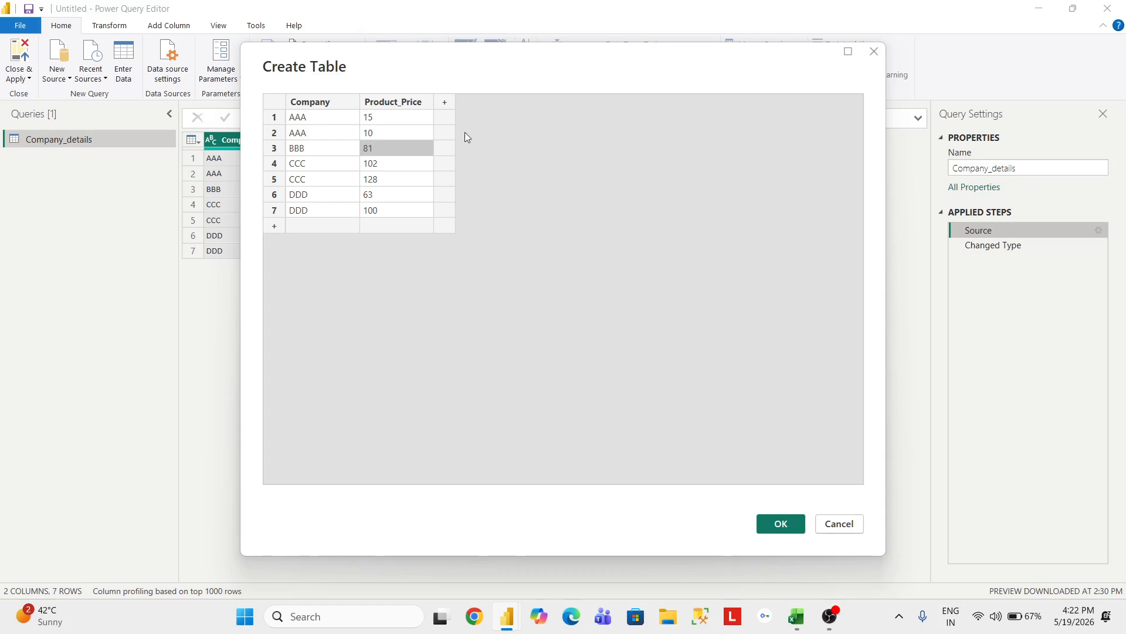
left_click(782, 524)
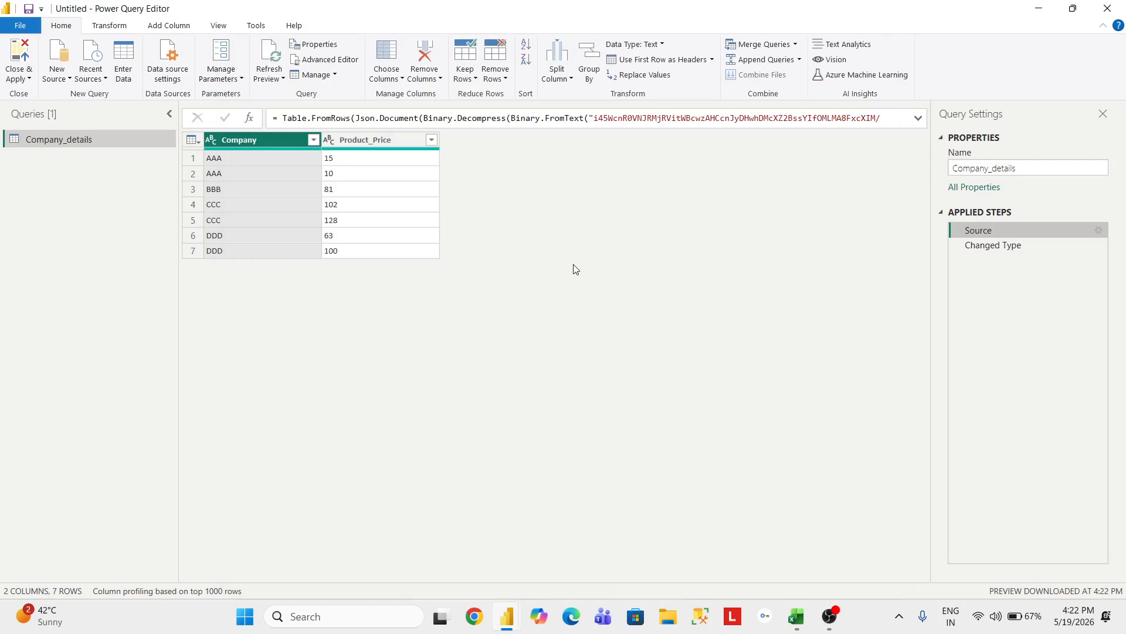
- Close the query editor, applying the changes to the report, and select the count card on the page
left_click(28, 81)
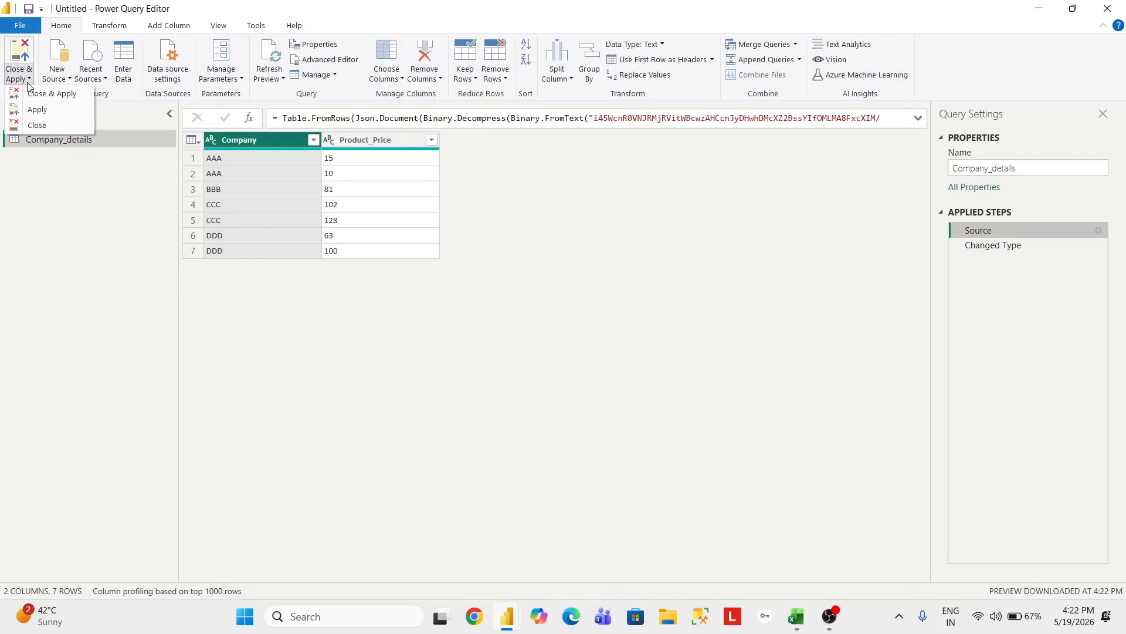
left_click(47, 94)
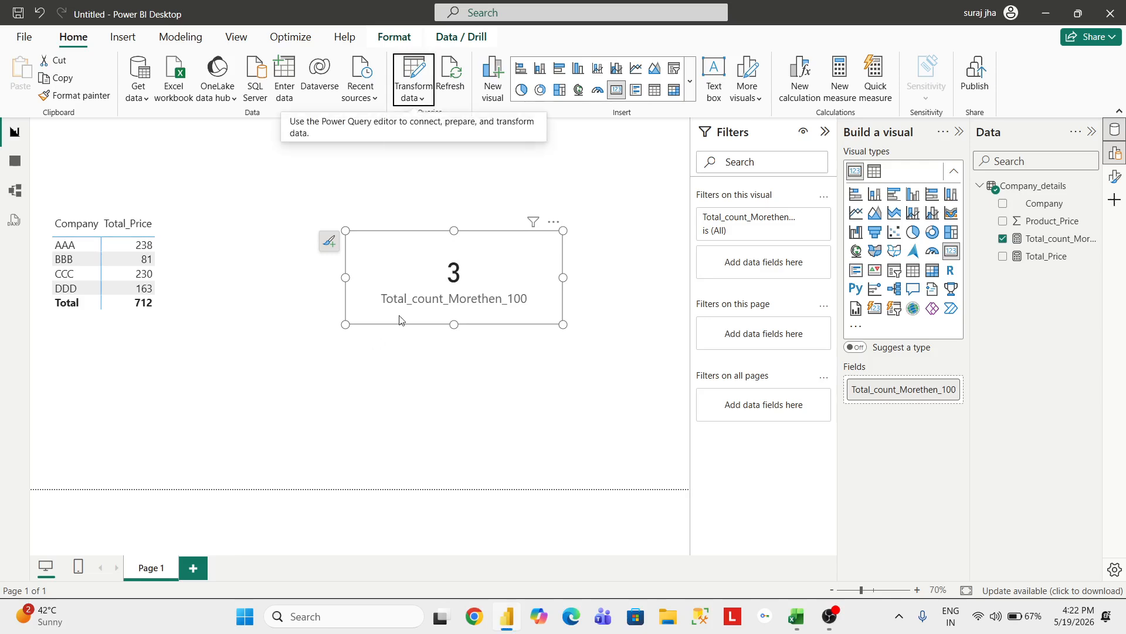
left_click(533, 172)
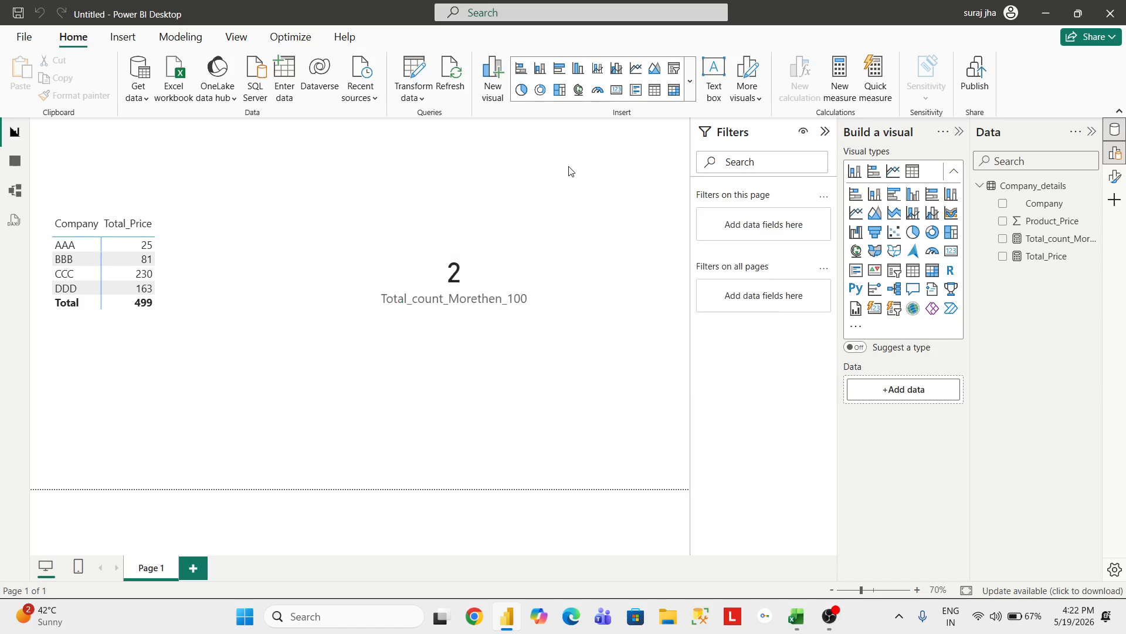
left_click(444, 303)
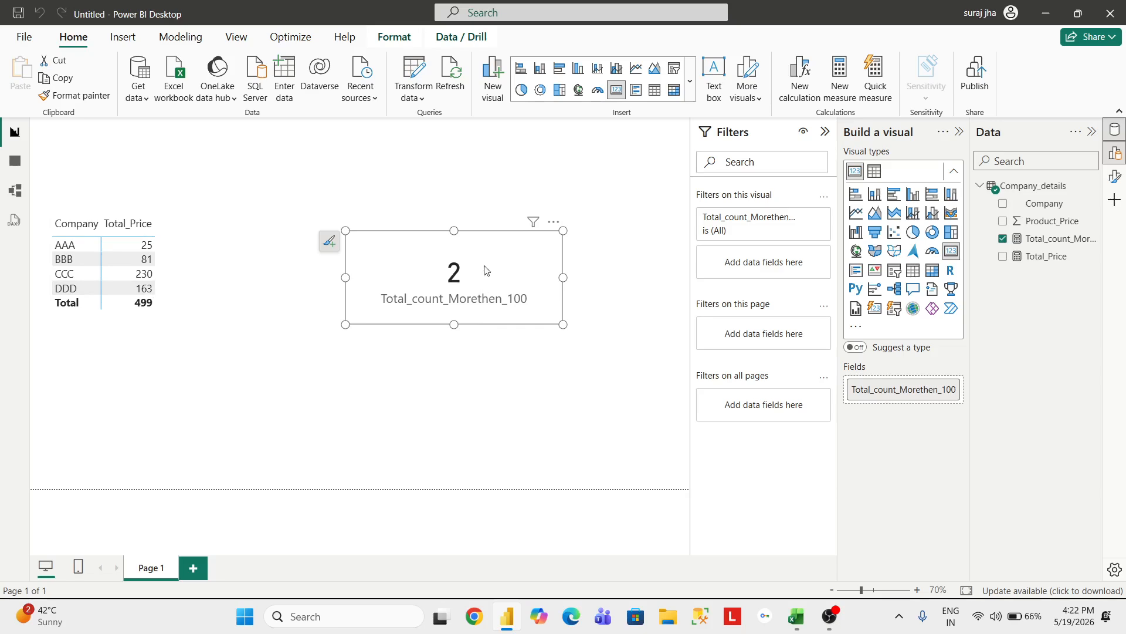
key("alt+Tab")
key("alt+Tab")
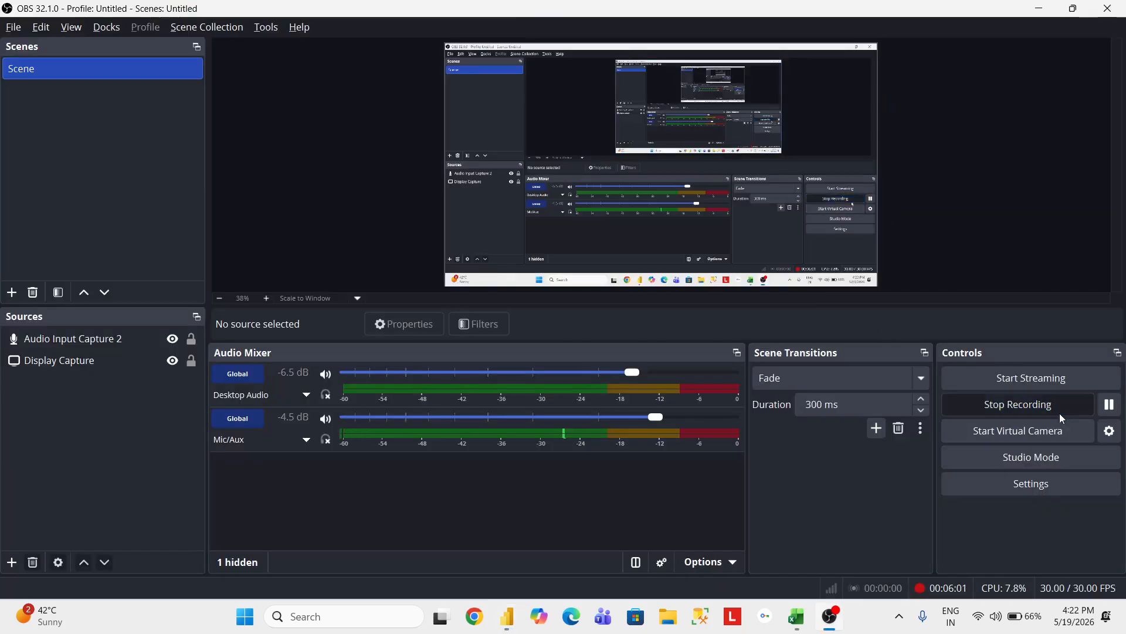